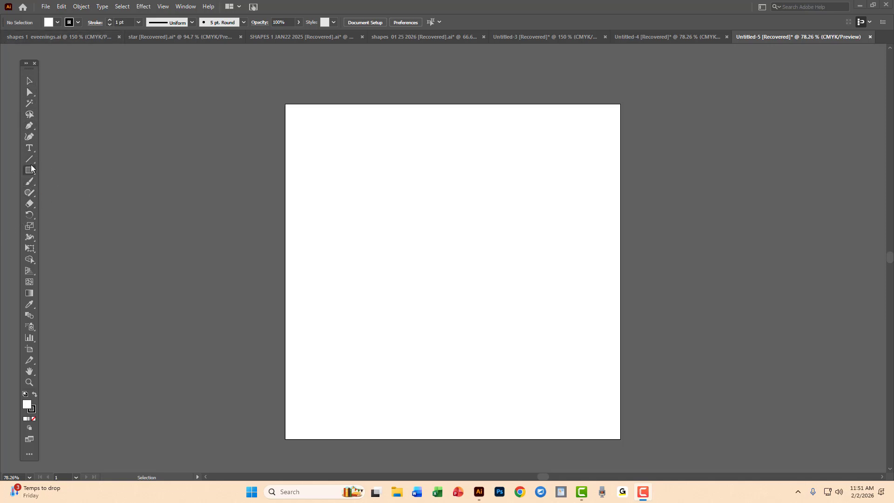
Draw a rectangle about 3.99 by 5.47 in in the middle of the artboard and fill it with the orange swatch.
click(29, 171)
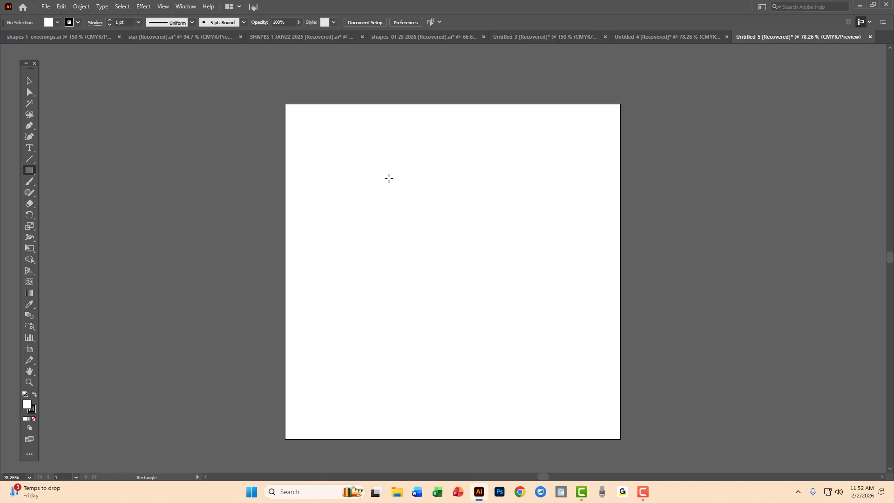
drag(388, 174, 522, 356)
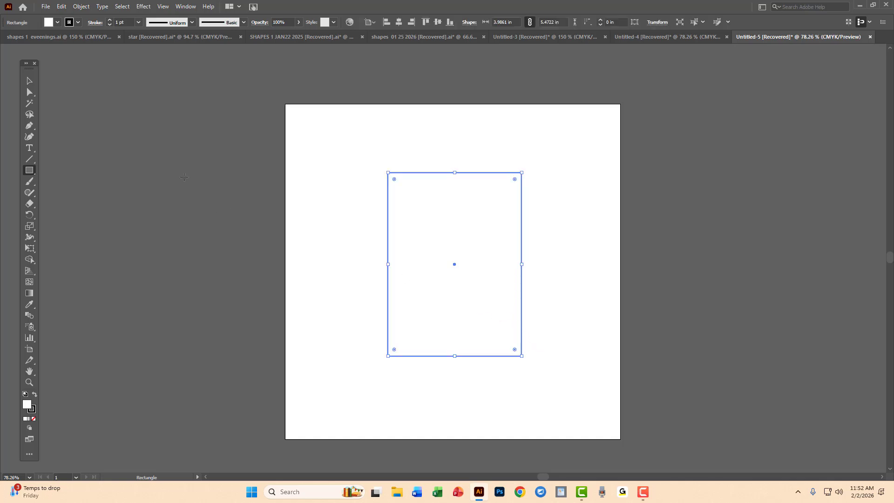
click(57, 23)
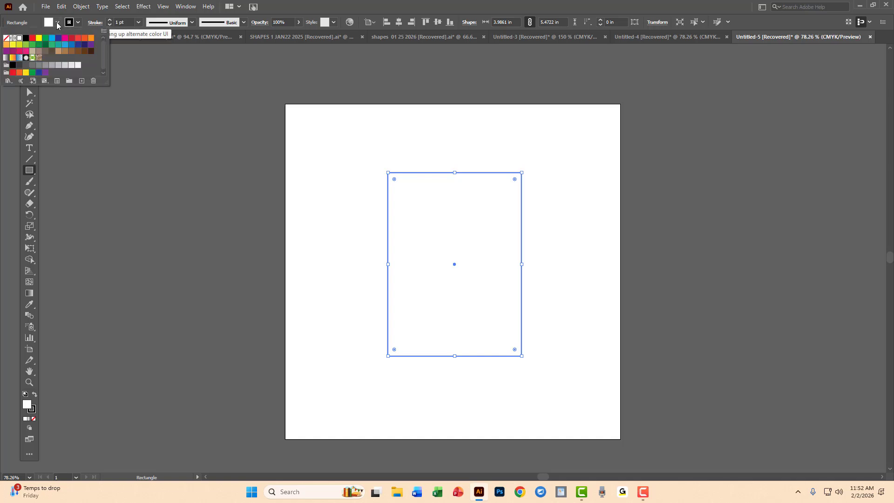
click(90, 41)
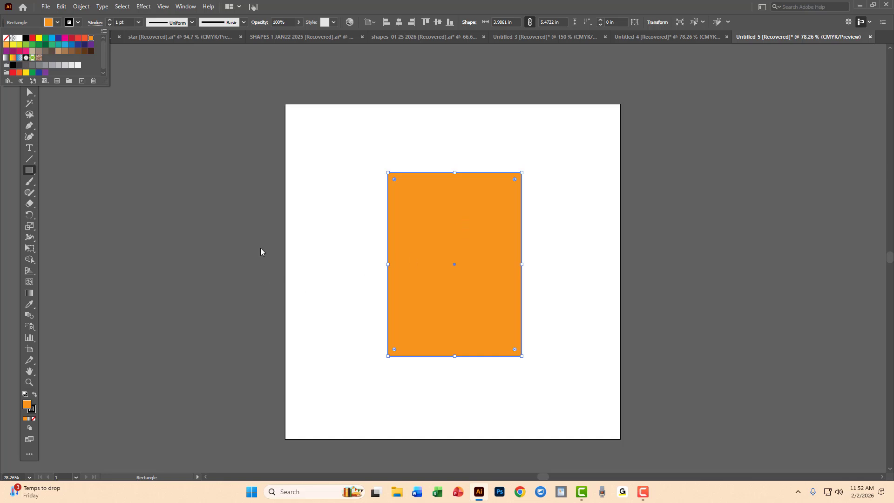
Try the darker orange-brown fill BA7020 on the rectangle through the Color Picker, and undo it.
click(26, 406)
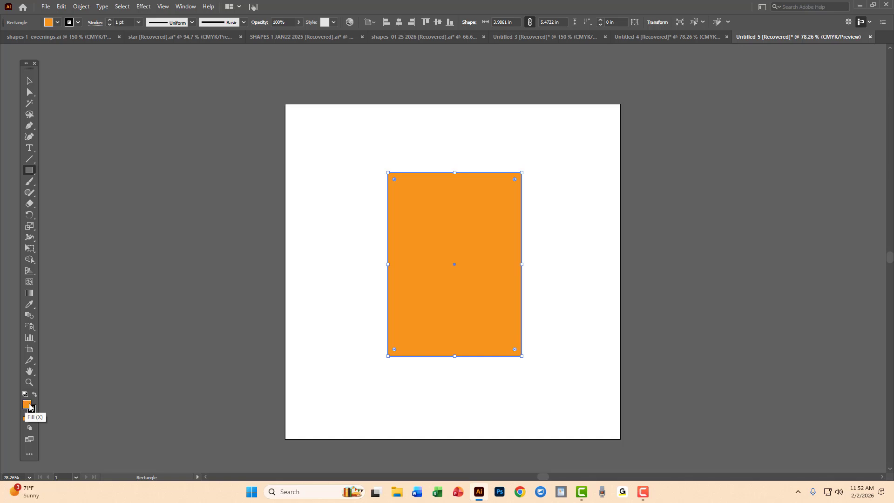
double_click(28, 405)
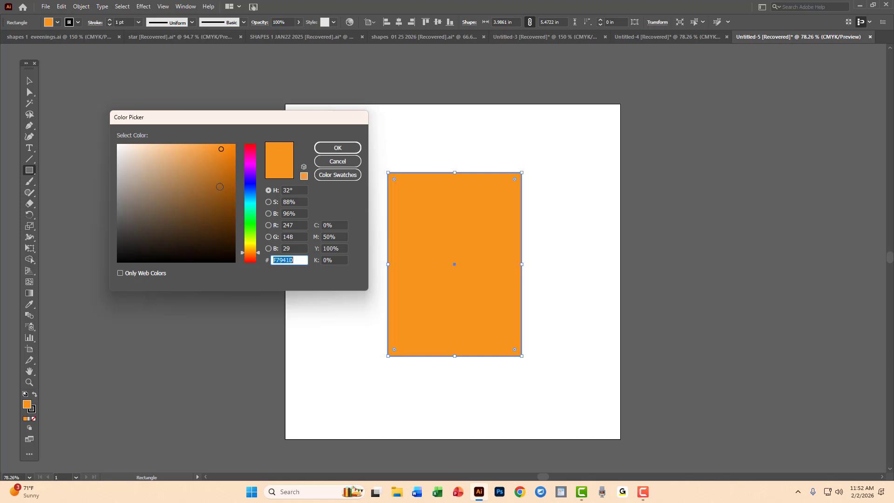
click(216, 175)
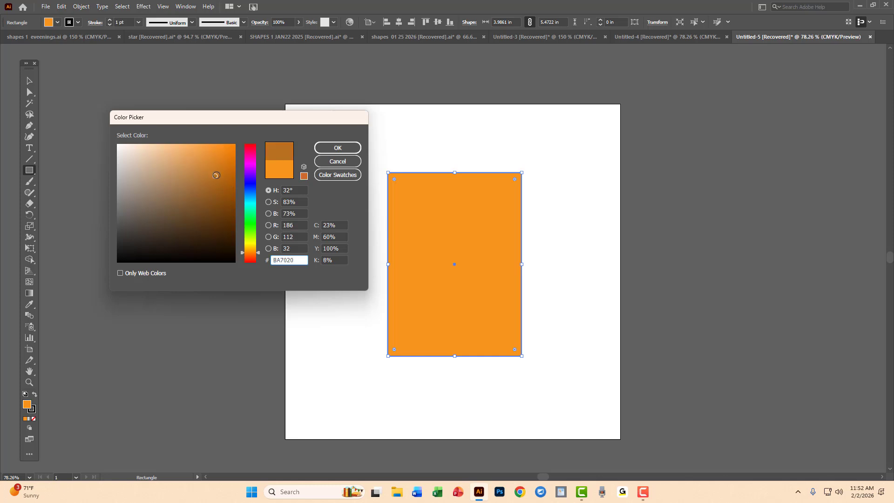
click(338, 149)
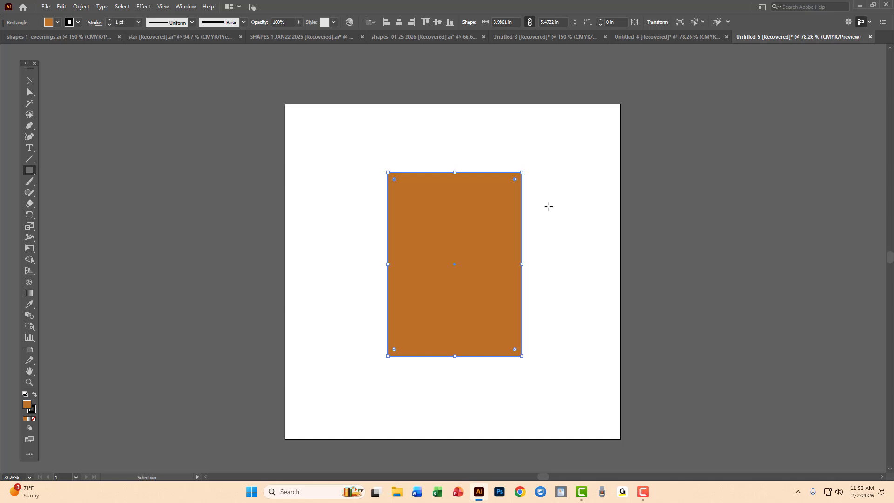
key(ctrl+z)
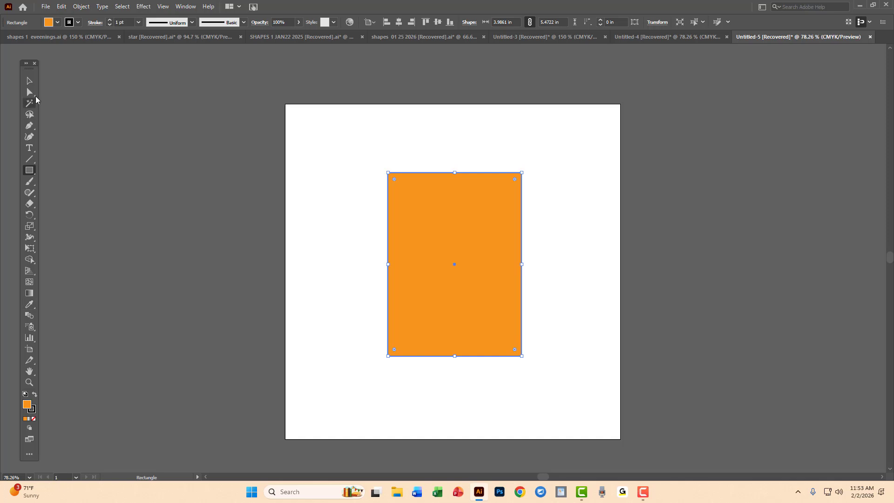
Move only the rectangle's bottom-left anchor point horizontally inward in four large nudges, to about X 3.62 in.
click(29, 92)
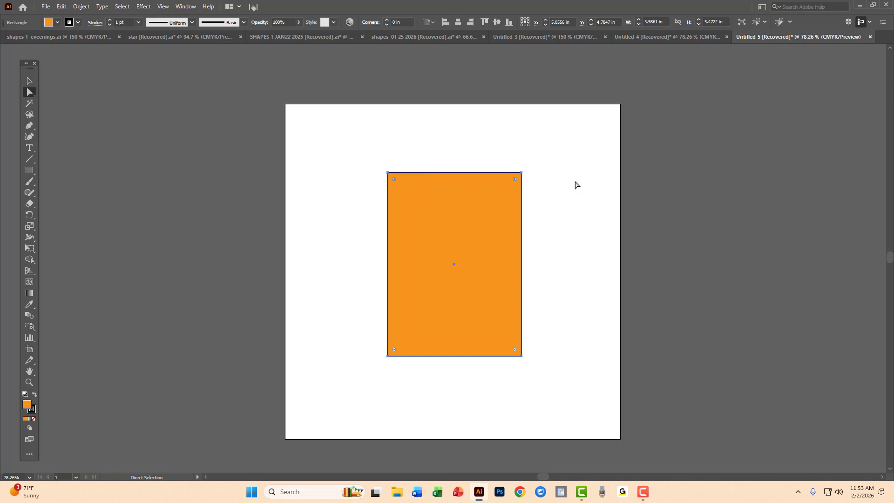
click(388, 356)
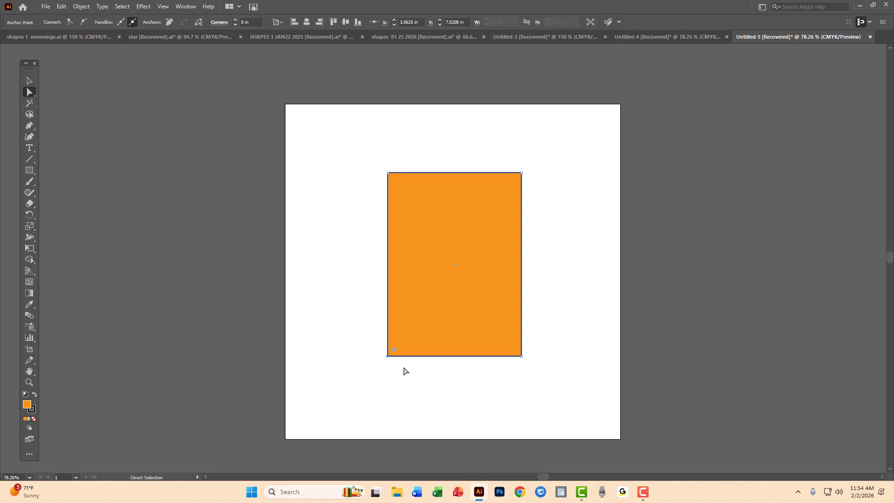
key(shift)
key(shift+Right)
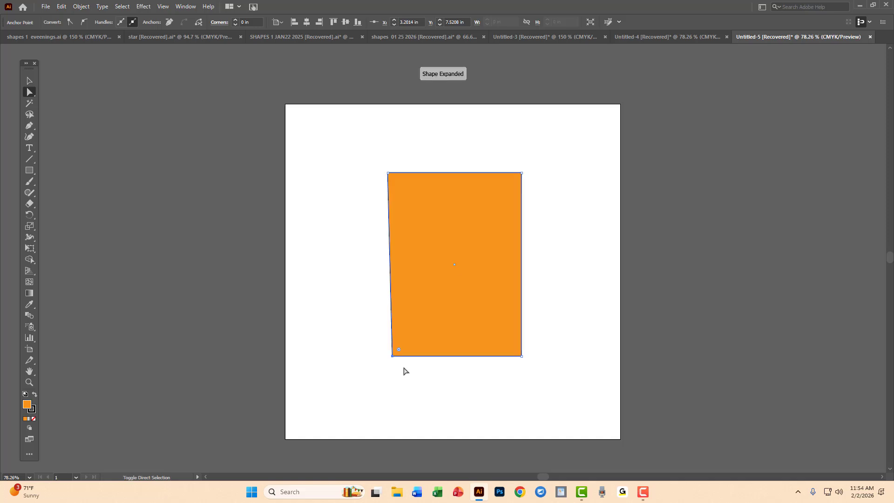
key(shift+Right)
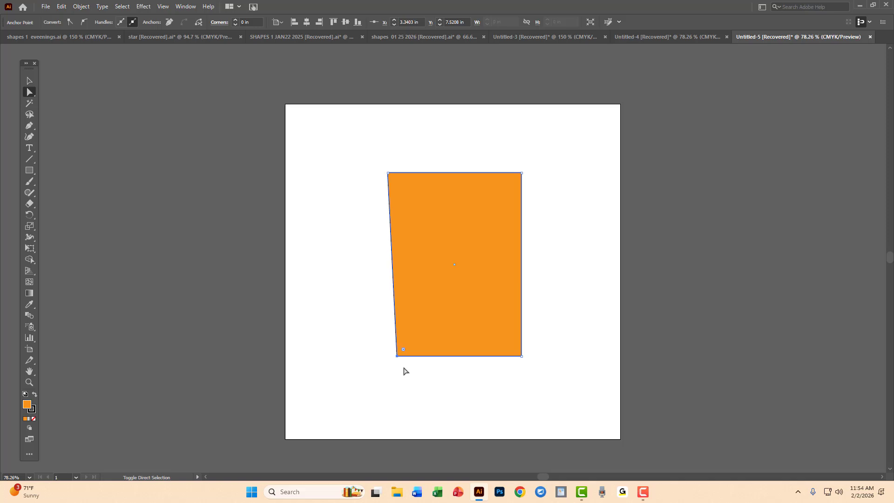
key(shift+Right)
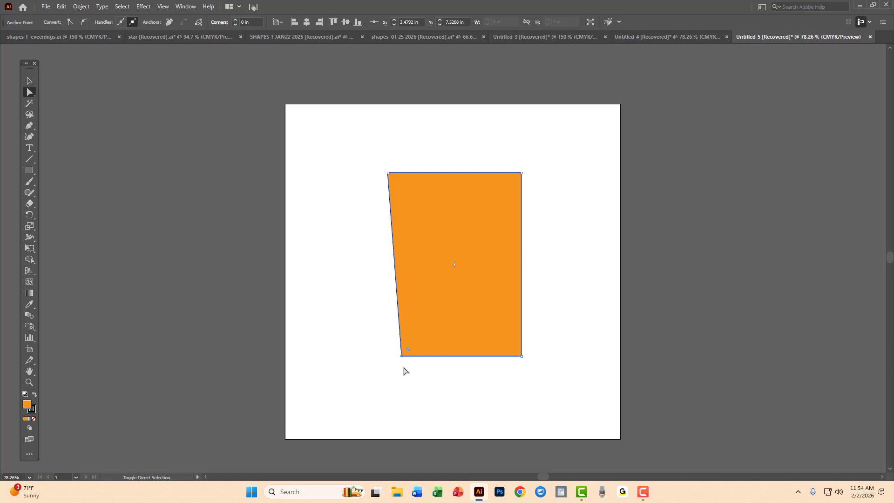
key(shift+Right)
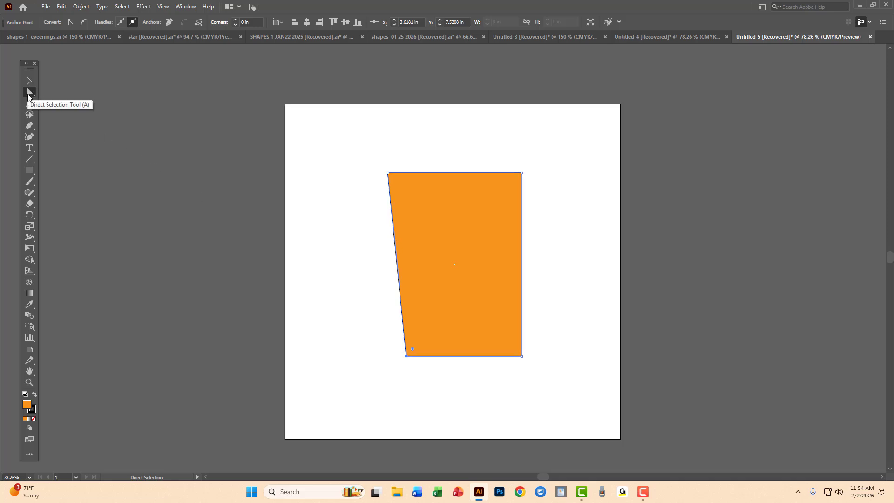
Move the bottom-right anchor point horizontally inward in four large nudges to about X 6.49 in, tapering the shape like a cup.
click(521, 357)
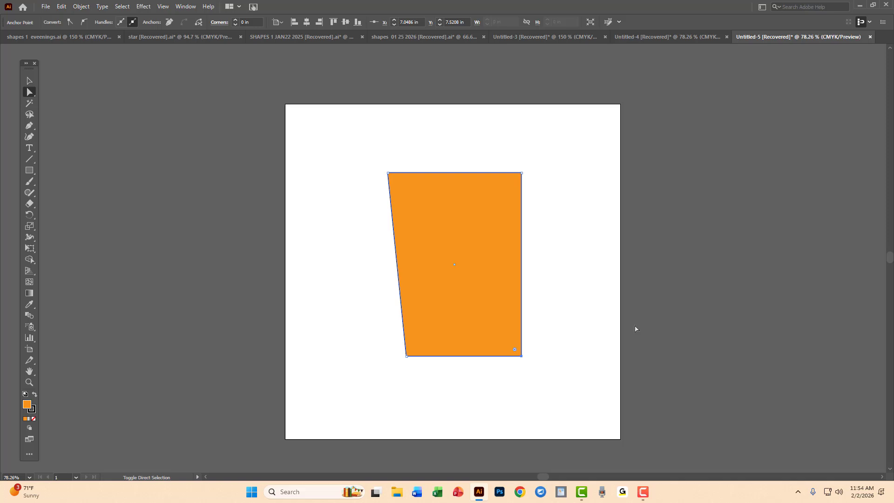
key(shift+Left)
key(shift+Left)
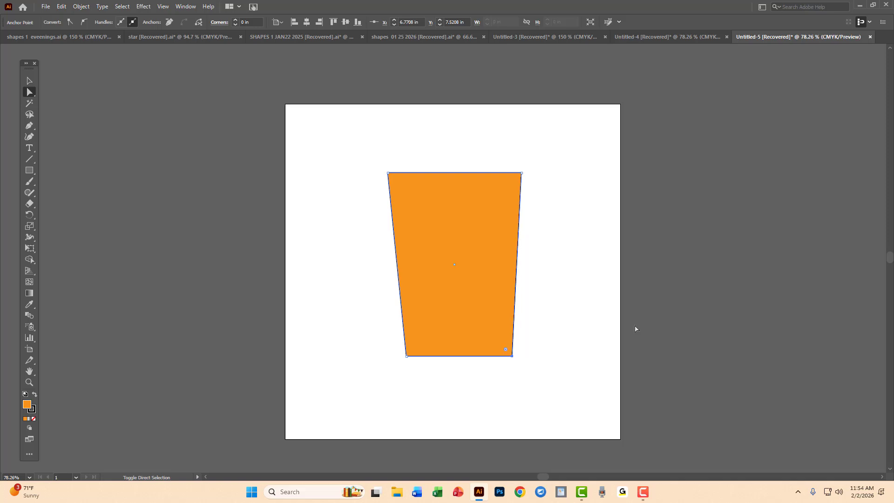
key(shift+Left)
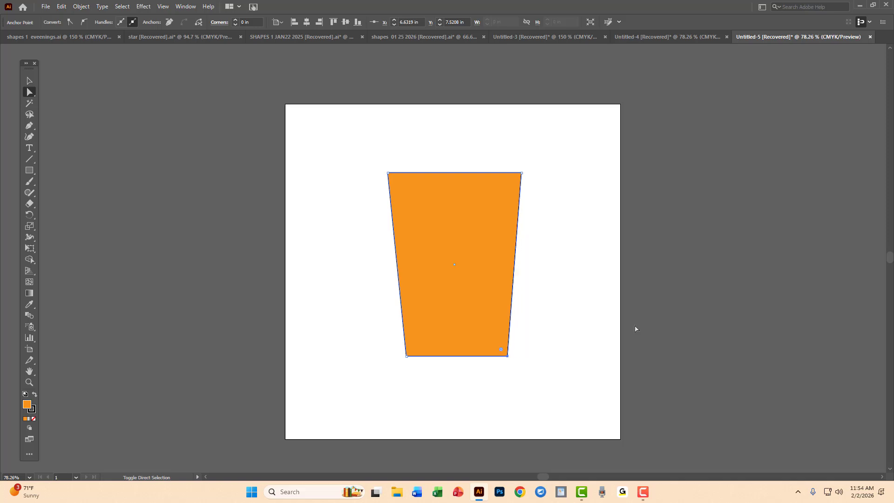
key(shift+Left)
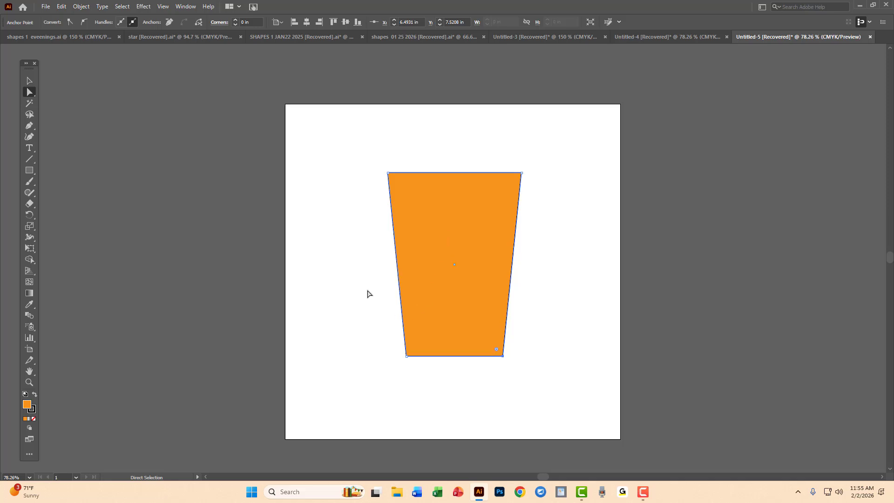
Shorten the whole cup shape from its upper edge to about 4.72 in high and shift it slightly down and right.
click(28, 84)
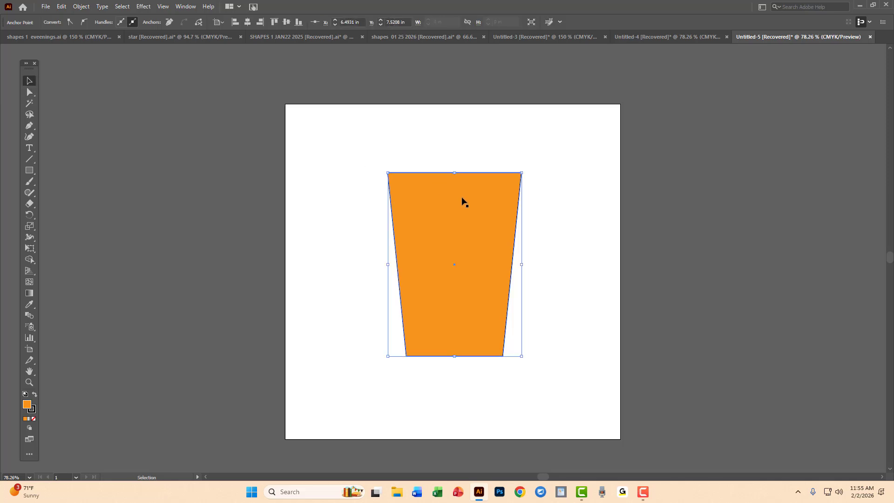
click(475, 222)
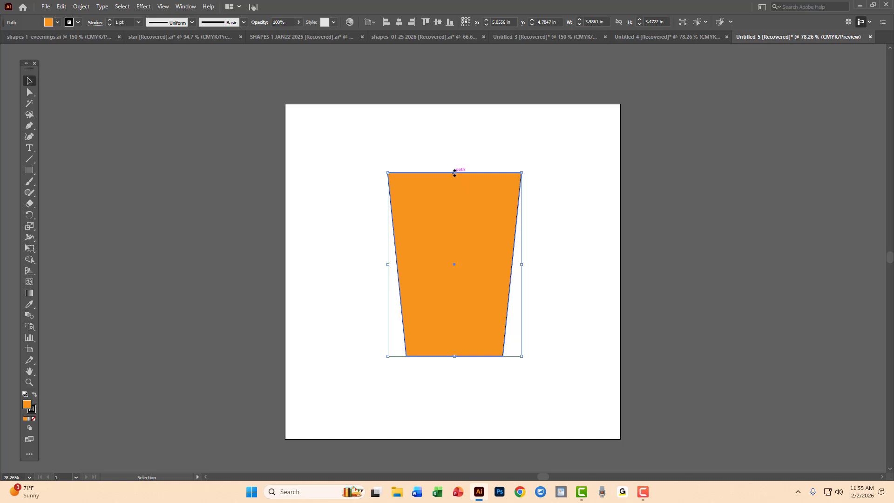
drag(454, 173, 434, 198)
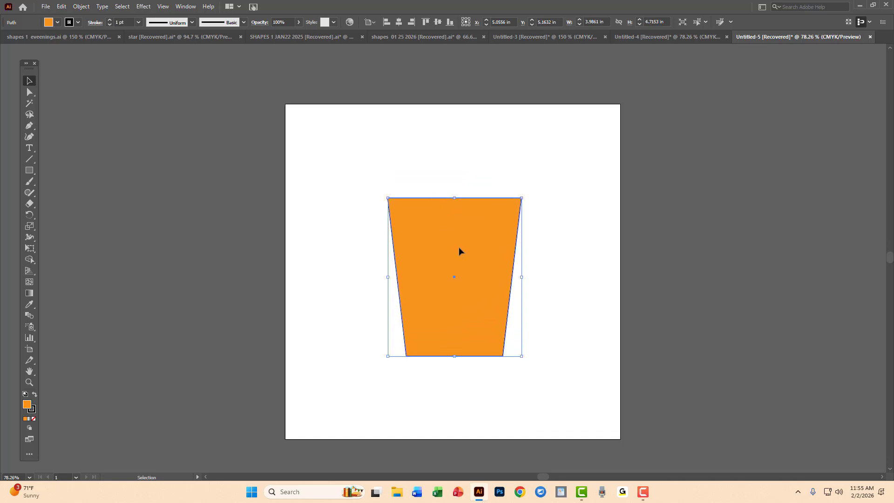
mouse_move(458, 249)
mouse_down()
mouse_move(481, 252)
mouse_move(463, 262)
mouse_up()
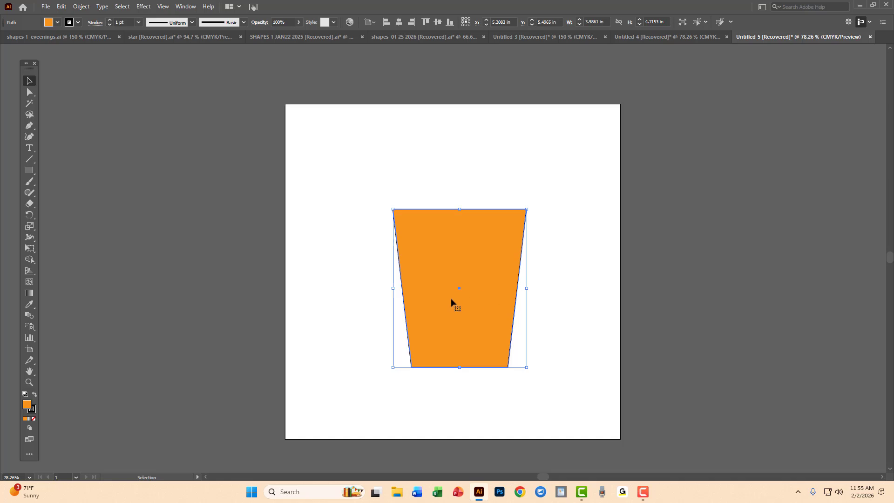
Draw an ellipse about 2.89 by 0.46 in as wide as the cup's base and move it up to centre it on the bottom edge.
key(z)
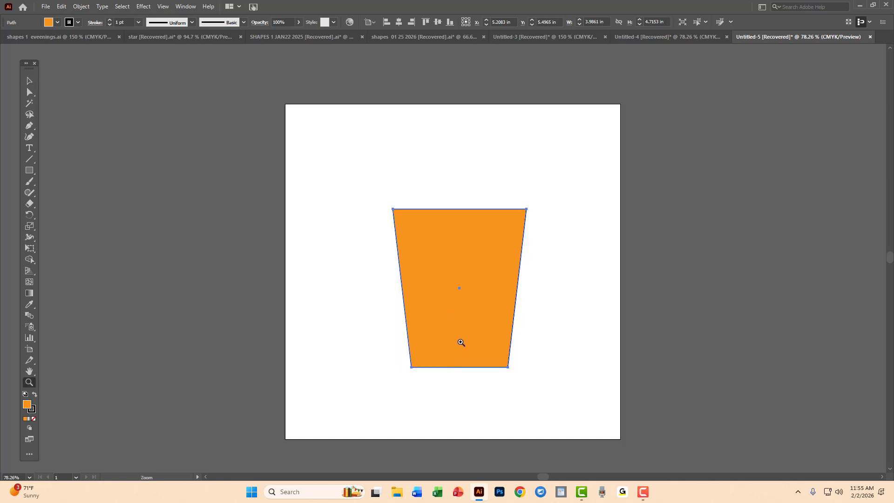
click(464, 325)
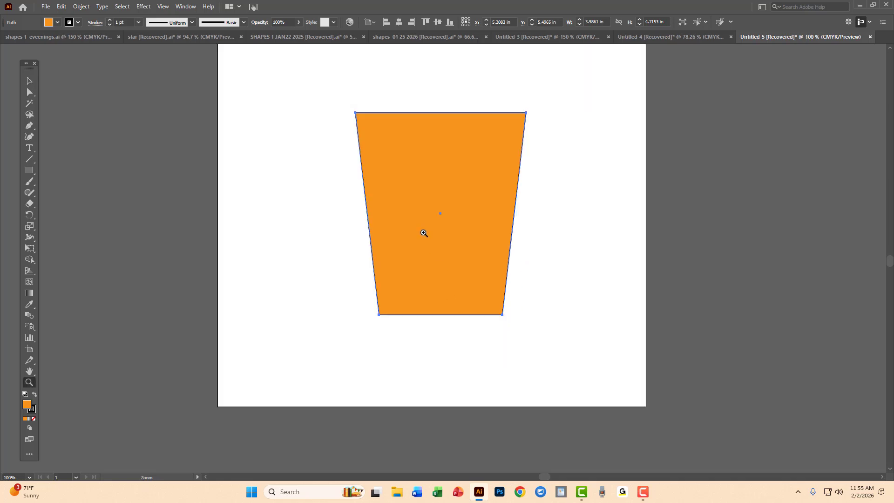
click(419, 237)
key(space)
drag(433, 238, 425, 280)
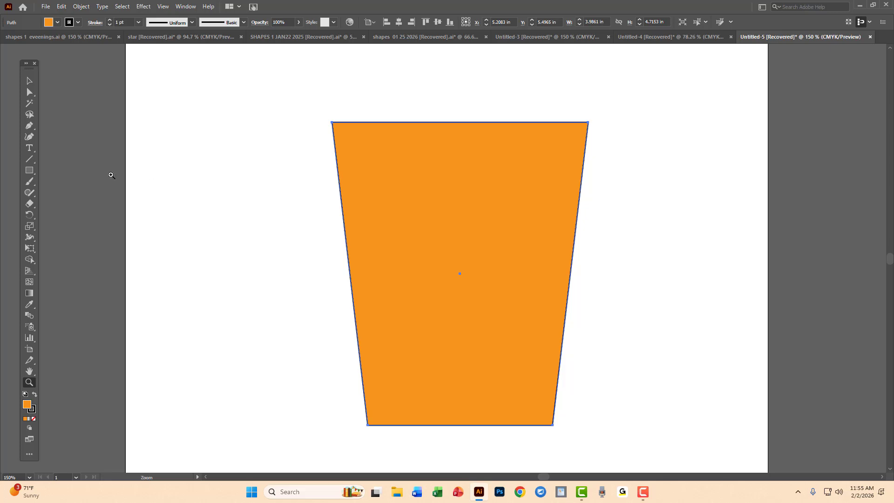
click(29, 175)
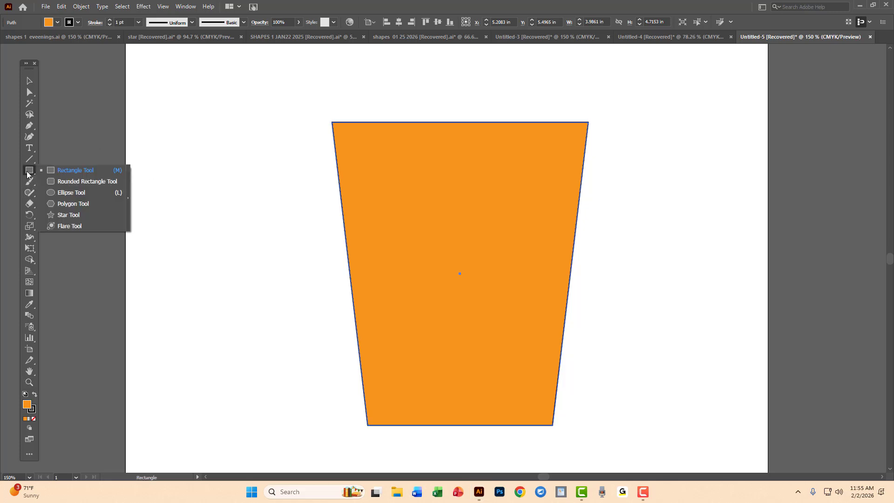
click(72, 193)
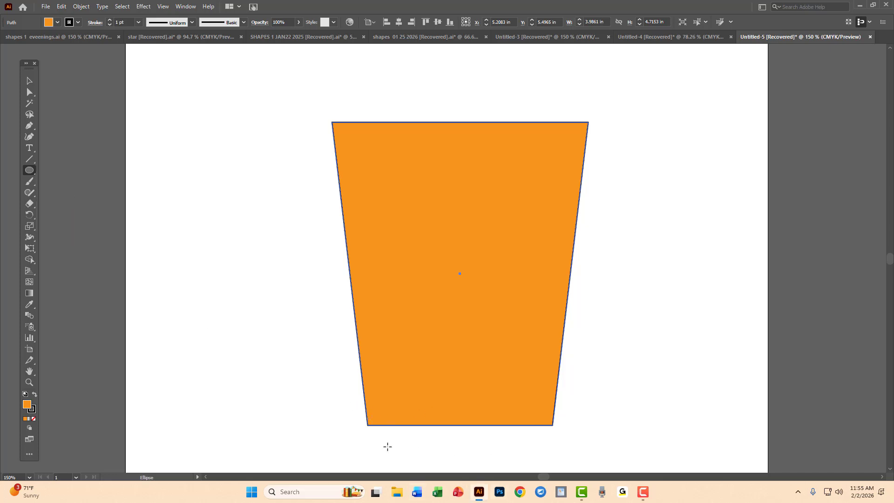
drag(366, 417, 552, 446)
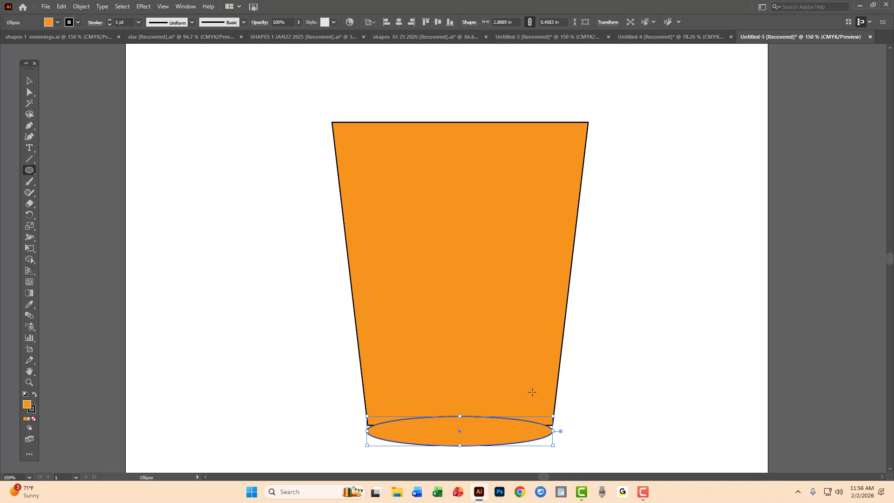
key(v)
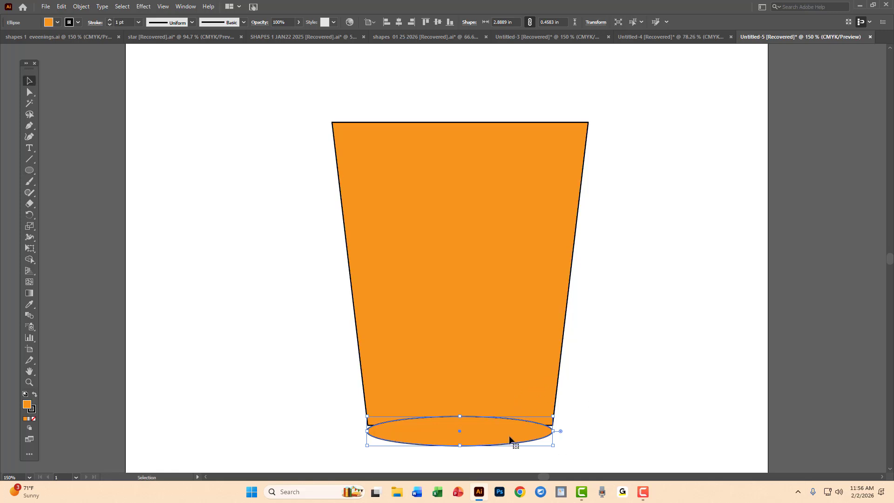
drag(508, 440, 514, 433)
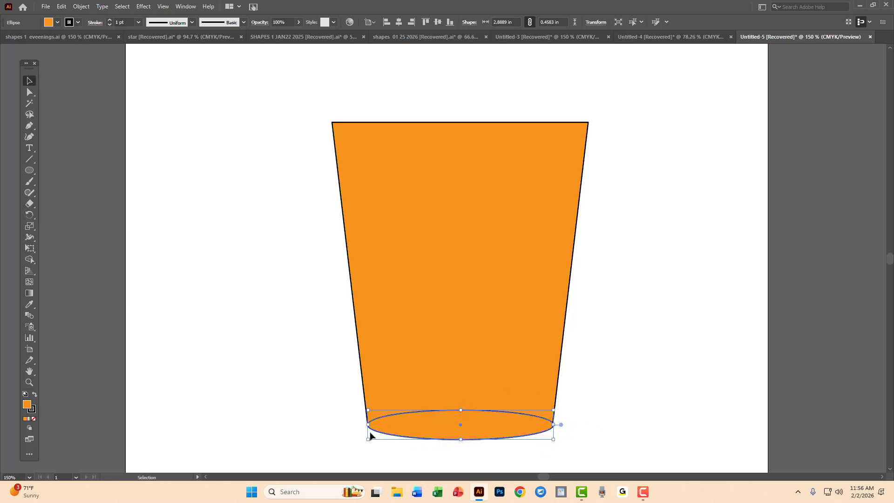
Try shifting the base ellipse up and to the left of the cup, and undo the move.
mouse_move(369, 425)
mouse_down()
mouse_move(376, 429)
mouse_move(368, 434)
mouse_up()
mouse_move(557, 425)
mouse_down()
mouse_move(544, 428)
mouse_move(556, 432)
mouse_up()
drag(411, 423, 355, 412)
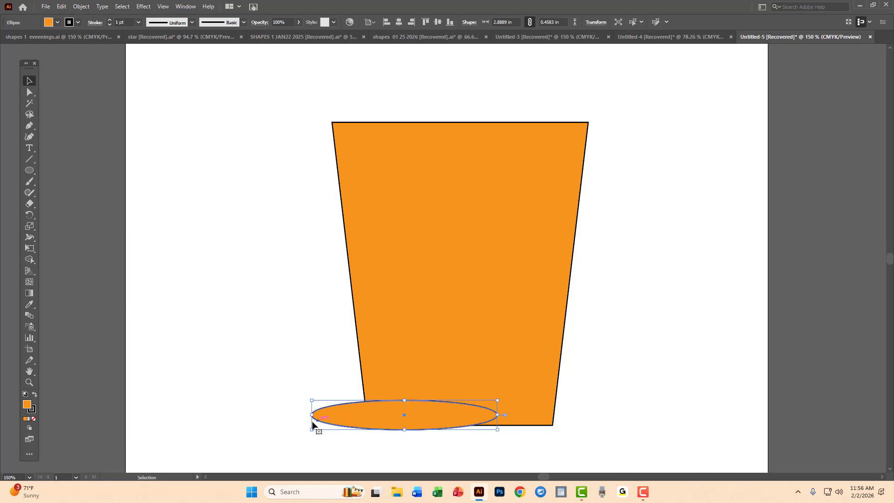
key(ctrl+z)
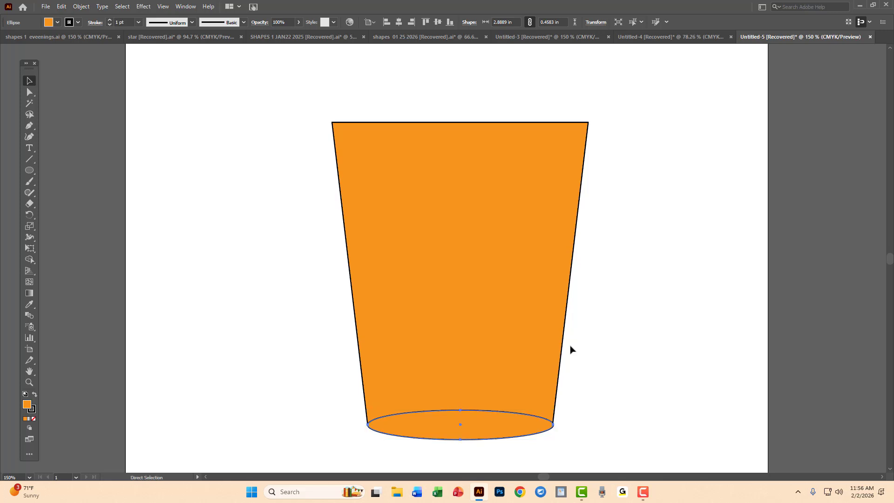
Switch to outline view, widen the base ellipse slightly past the cup's lower-right corner, and deselect it.
key(ctrl+y)
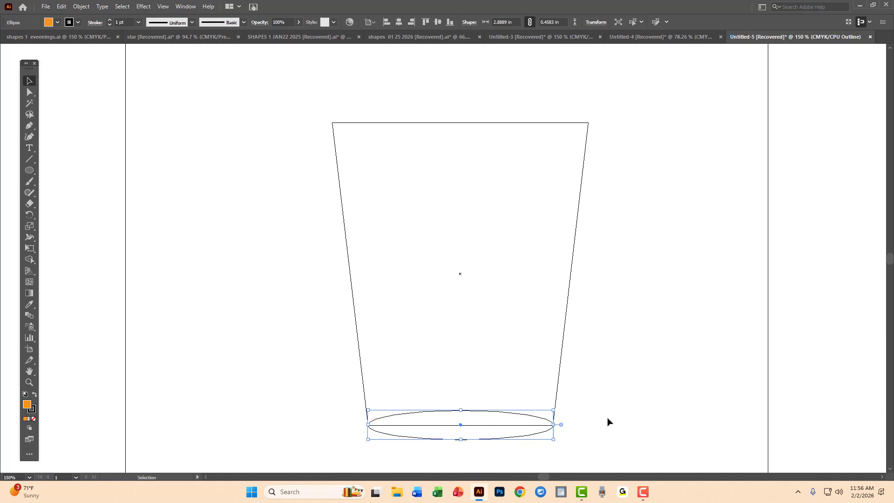
mouse_move(553, 424)
mouse_down()
mouse_move(541, 423)
mouse_move(557, 425)
mouse_up()
click(580, 408)
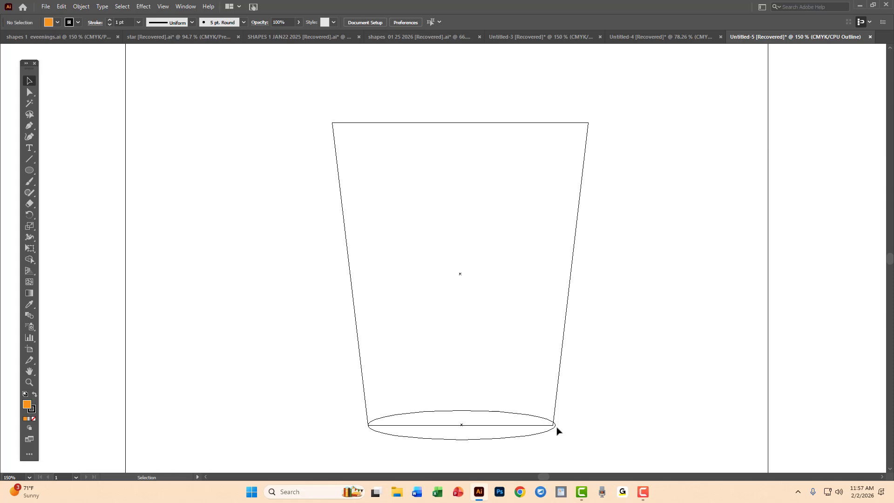
Narrow the base ellipse to about 2.89 in so its right end meets the cup's lower-right corner, and deselect it.
key(z)
click(540, 428)
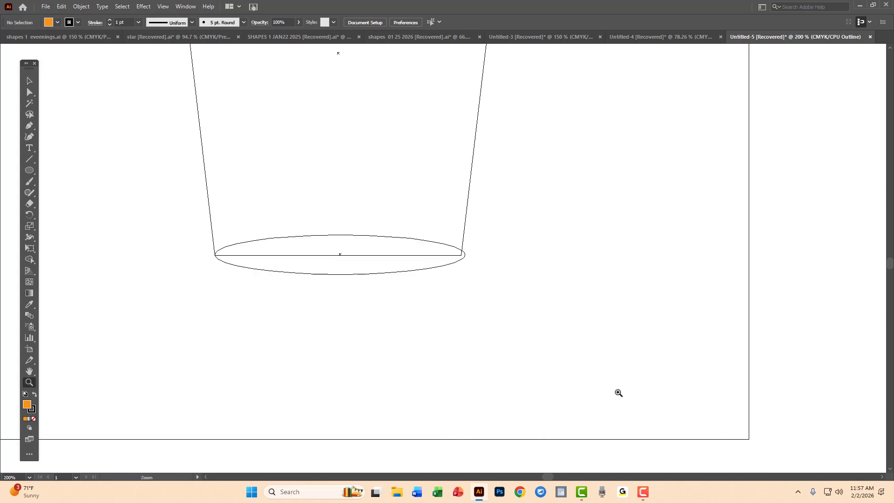
mouse_move(540, 312)
mouse_down()
mouse_move(555, 351)
mouse_move(643, 419)
mouse_move(694, 435)
mouse_up()
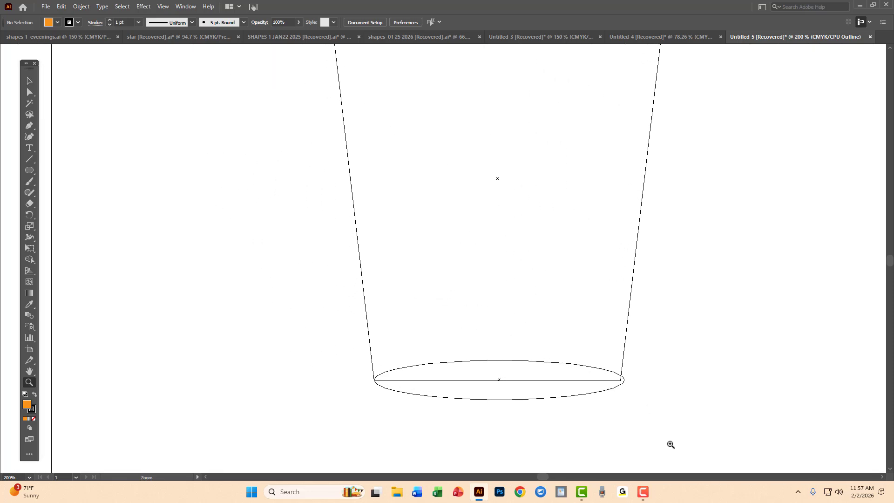
key(v)
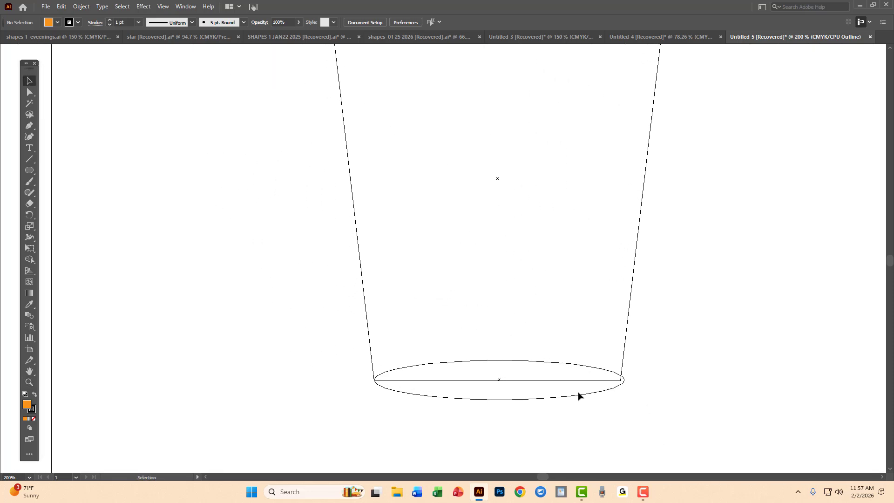
click(598, 369)
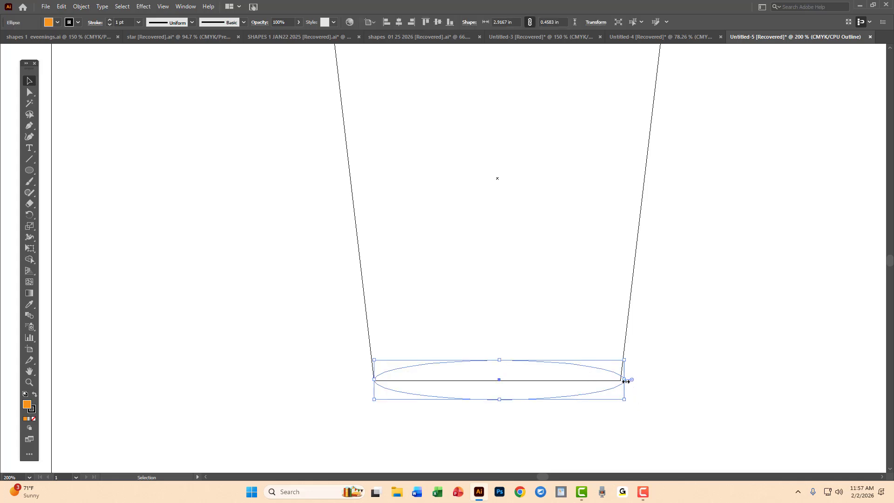
drag(628, 382, 622, 383)
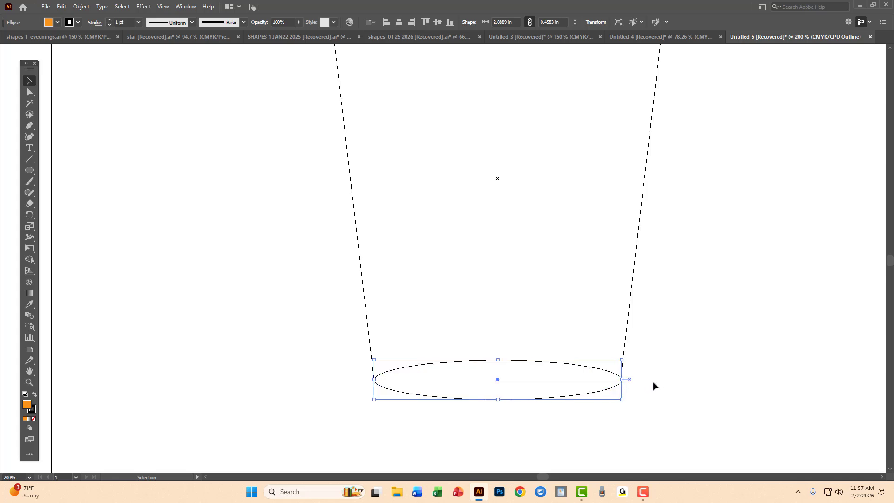
click(657, 402)
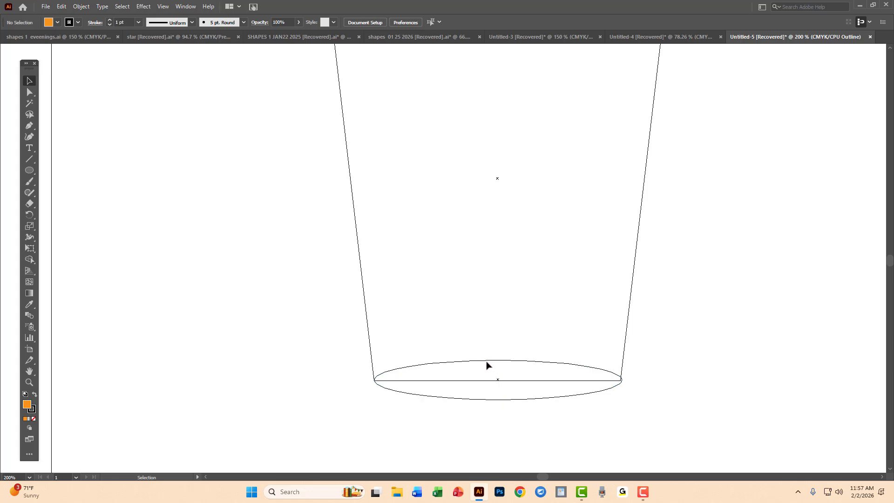
Leave the base ellipse deselected and switch the artwork from outline view back to the full-colour preview.
click(460, 362)
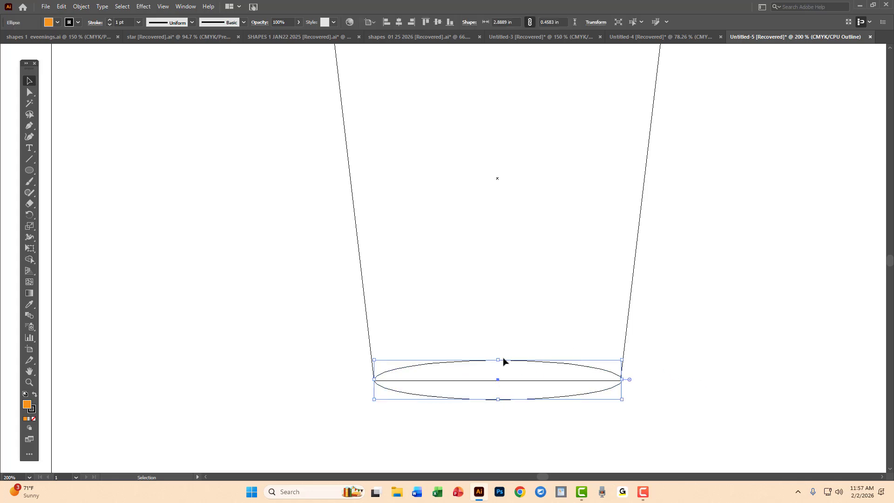
mouse_move(498, 360)
mouse_down()
mouse_move(501, 352)
mouse_move(498, 360)
mouse_up()
click(729, 353)
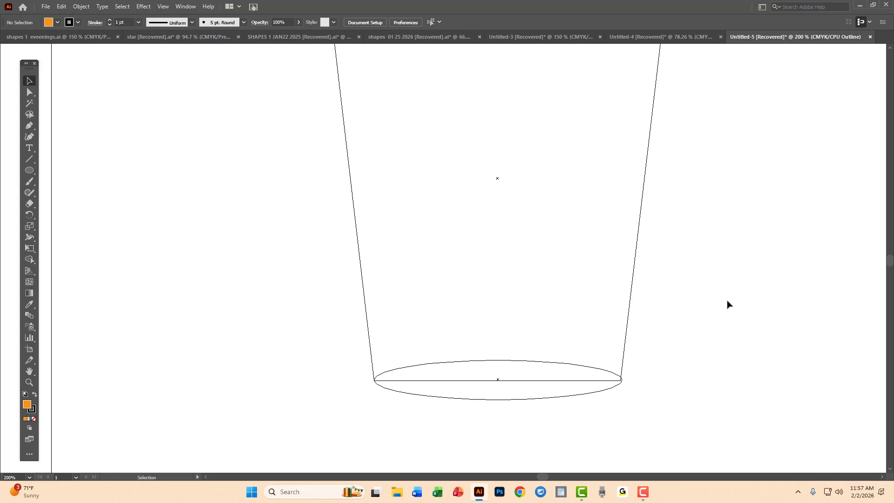
key(ctrl+y)
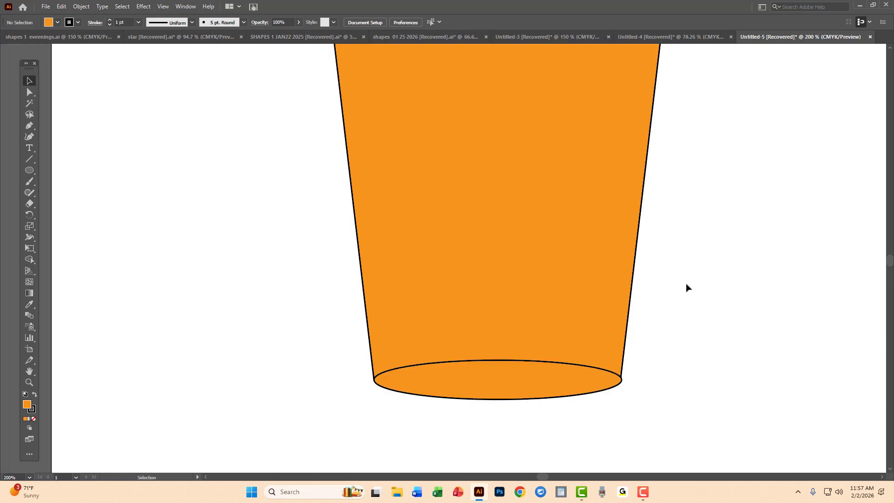
Duplicate the base ellipse and place the copy just below the cup's upper edge.
key(space)
drag(682, 300, 651, 337)
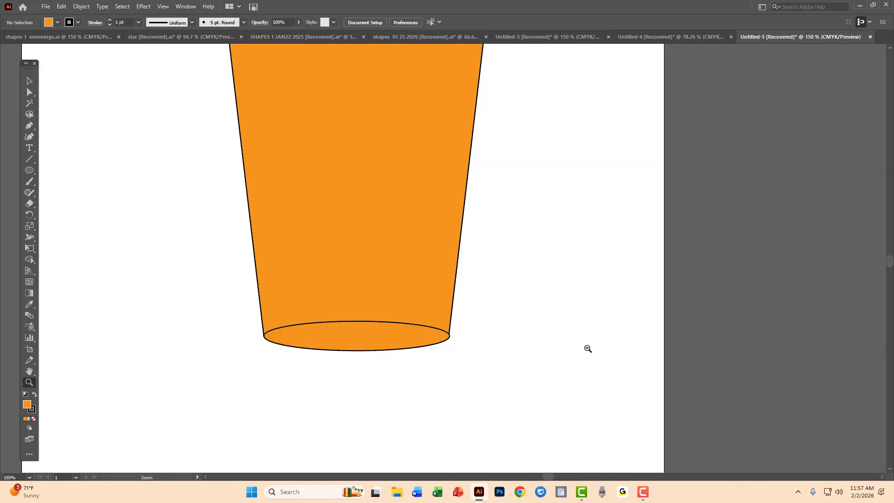
ctrl+alt+click(588, 347)
drag(522, 283, 585, 377)
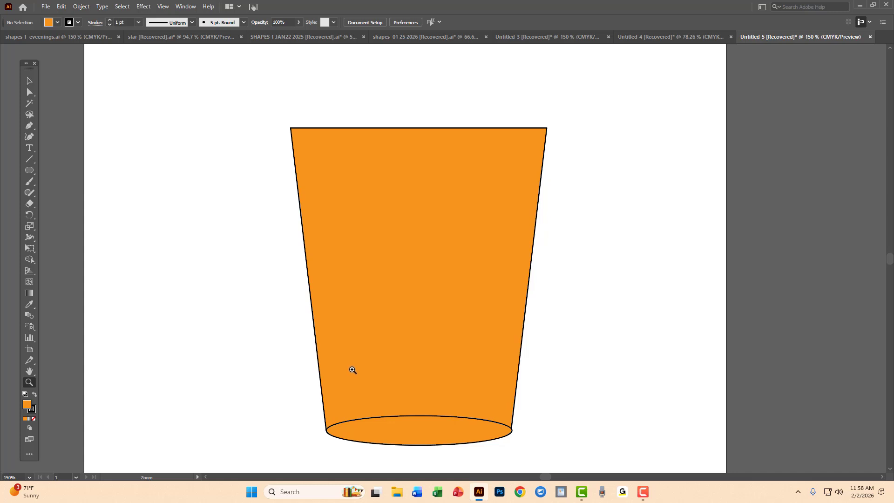
key(v)
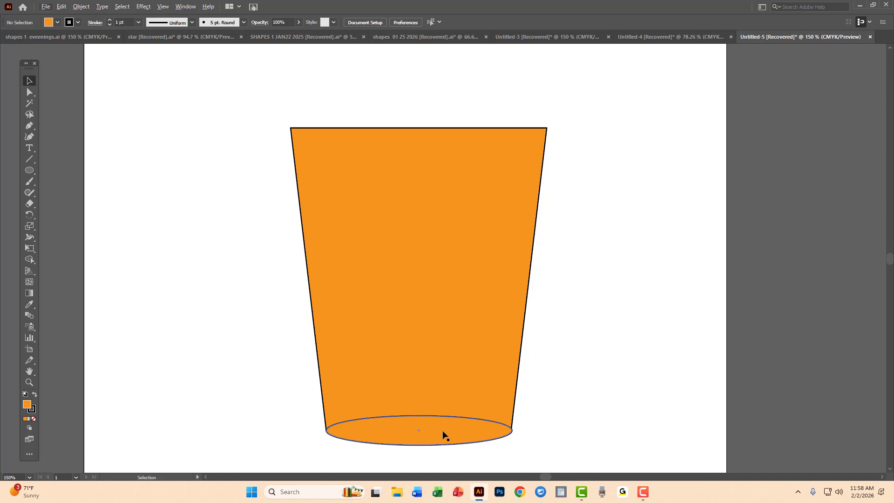
drag(444, 436, 450, 159)
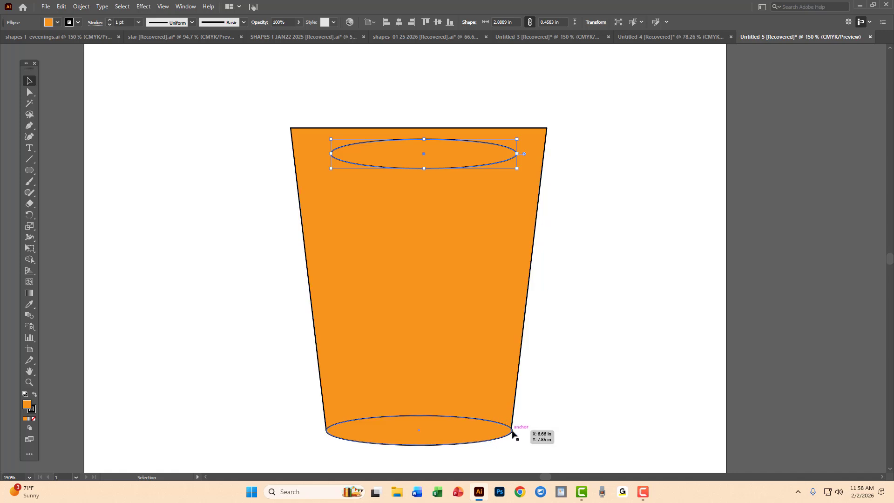
click(544, 403)
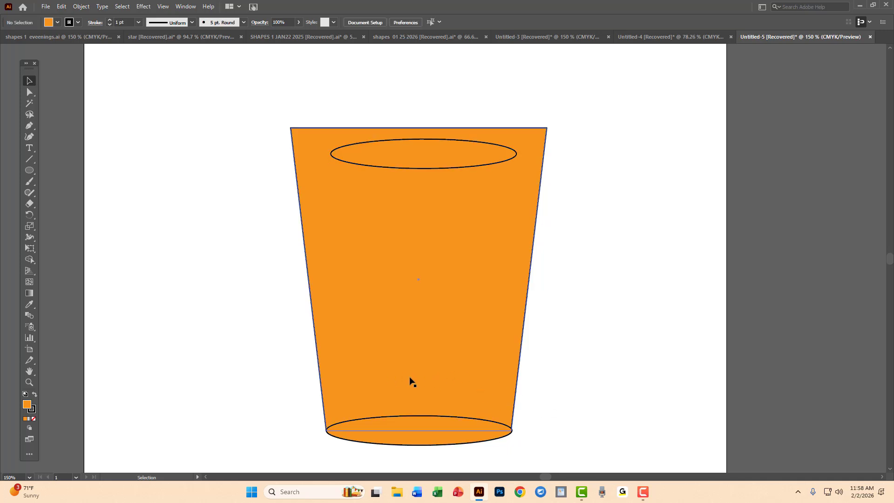
Try moving the cup body and the base ellipse aside separately, undoing each move, and clear the selection.
drag(403, 376, 547, 374)
key(ctrl+z)
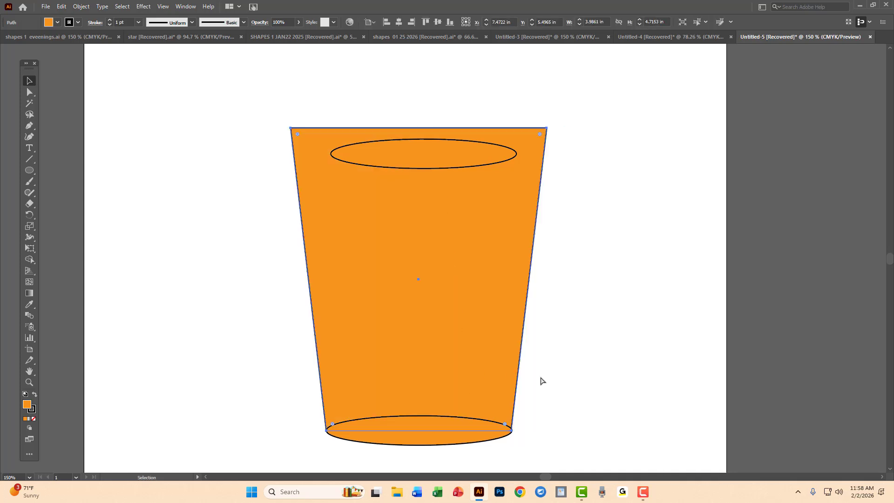
drag(463, 443, 585, 442)
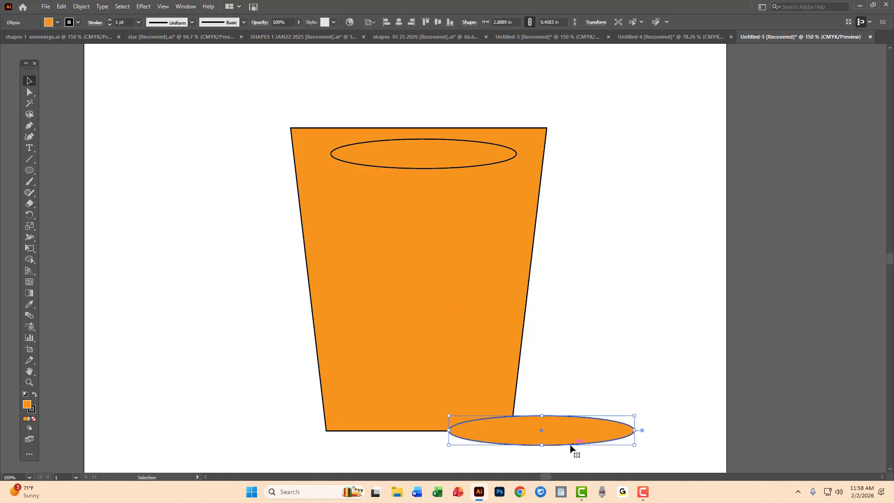
key(ctrl+z)
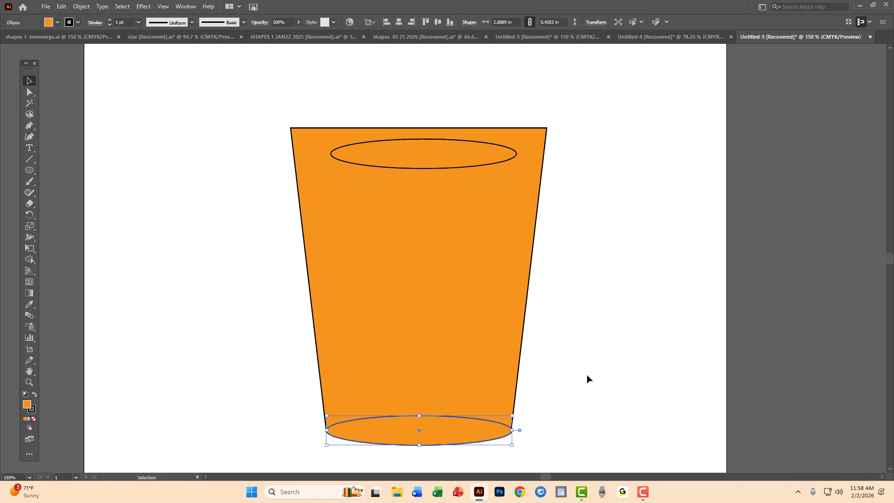
click(587, 352)
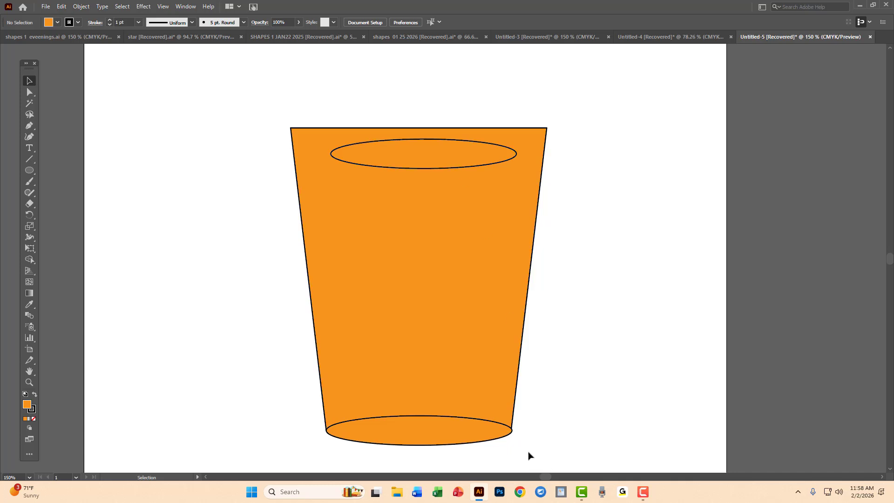
Unite the cup body and the base ellipse into one shape with Pathfinder, keeping the panel clear of the cup.
drag(528, 452, 494, 396)
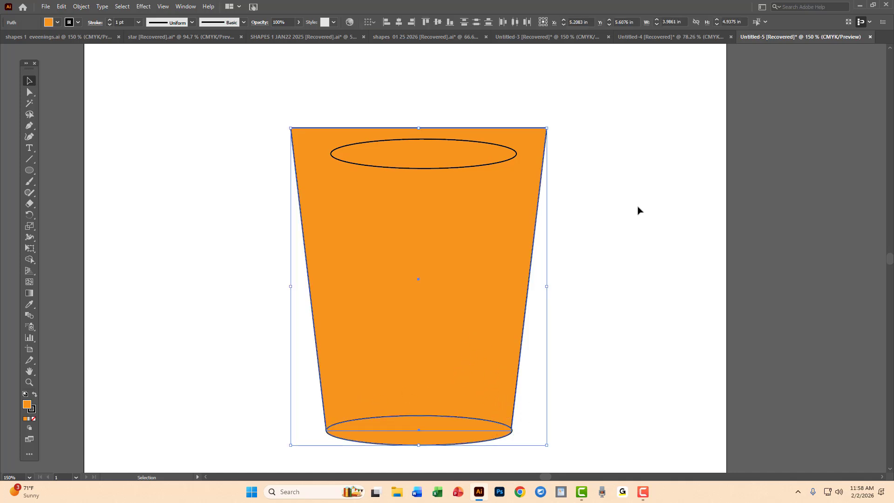
click(189, 9)
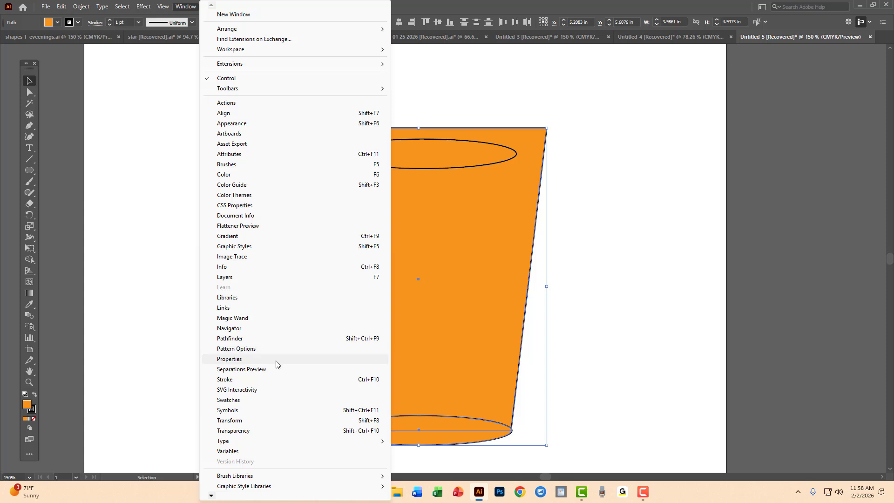
click(240, 340)
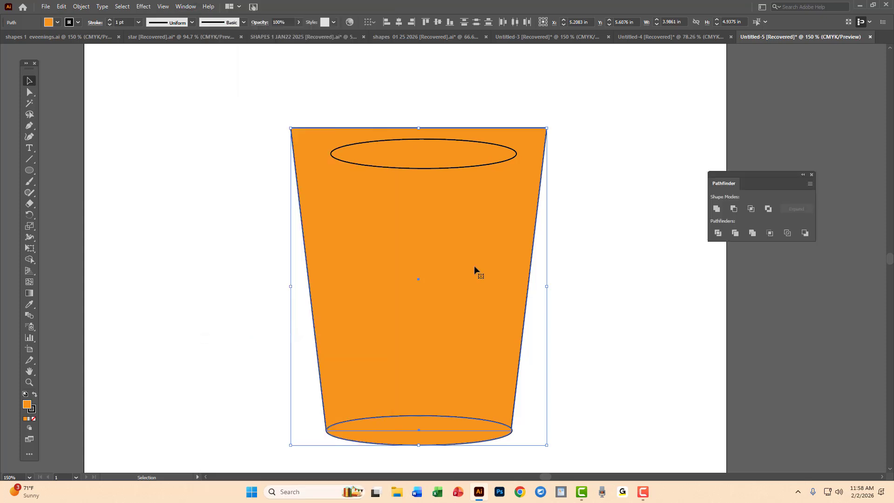
drag(770, 175, 671, 260)
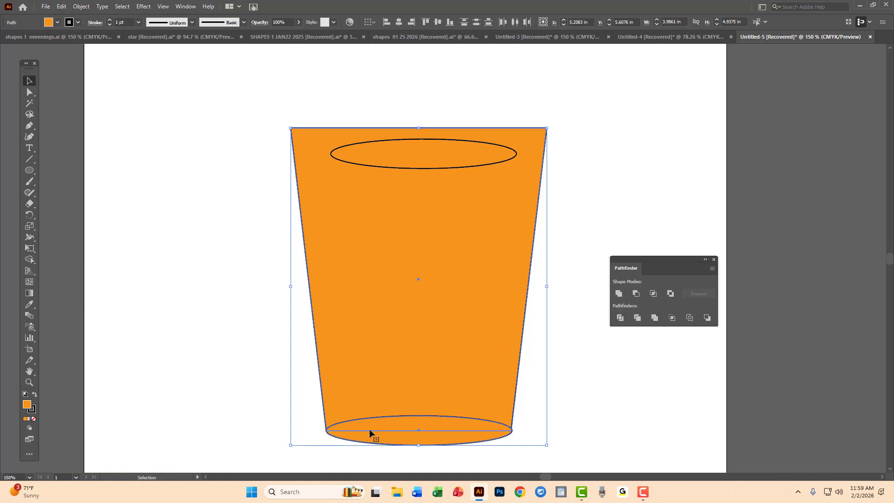
click(619, 294)
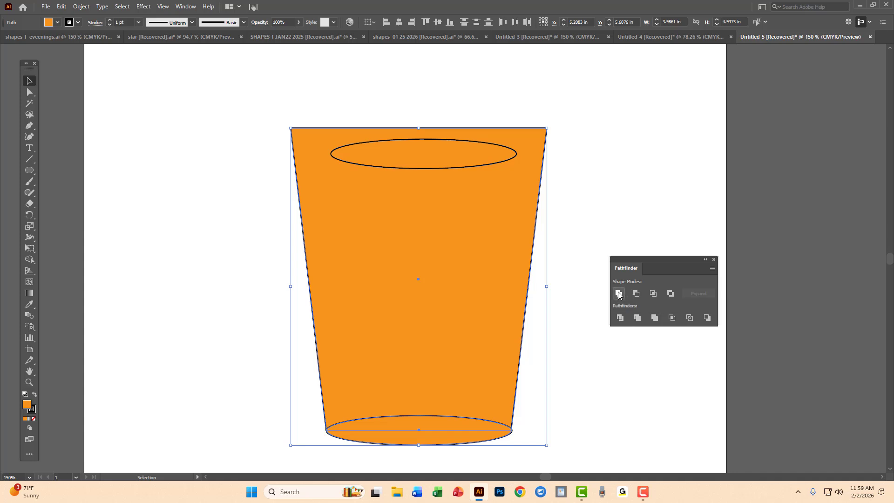
click(601, 416)
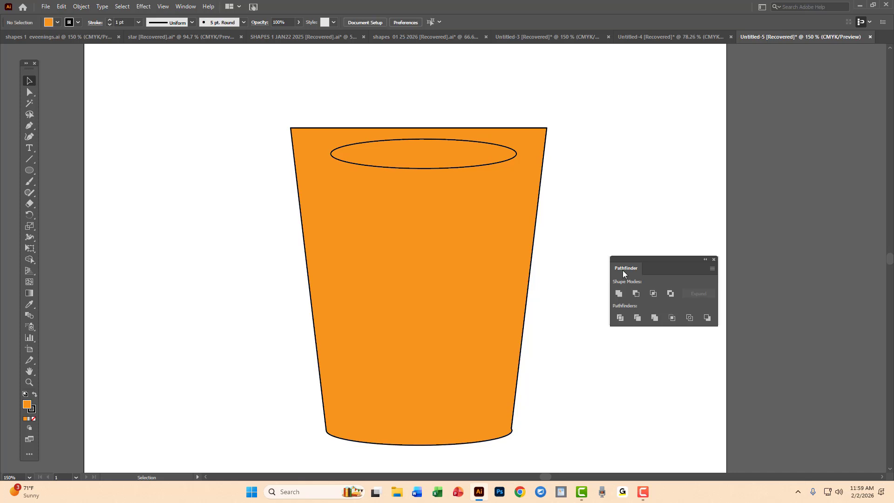
drag(664, 261, 739, 258)
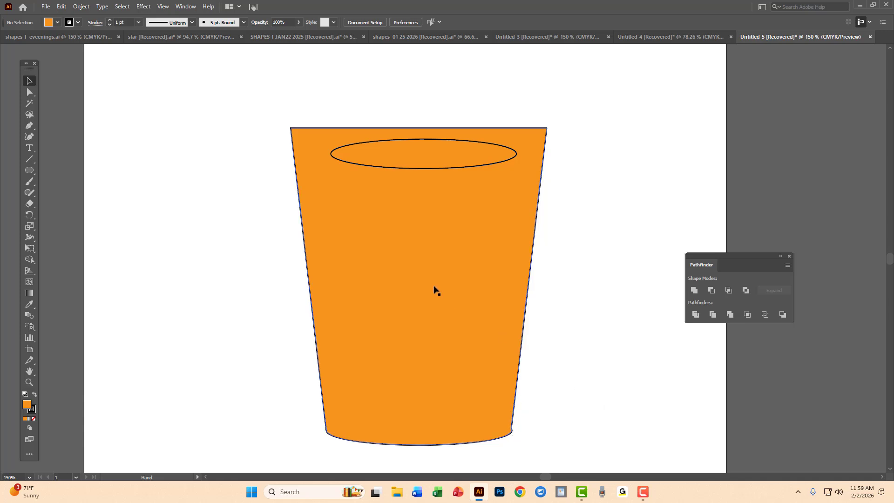
Move the ellipse copy to the cup's upper-left corner and widen it to about 3.96 in across the upper edge.
drag(430, 268, 449, 348)
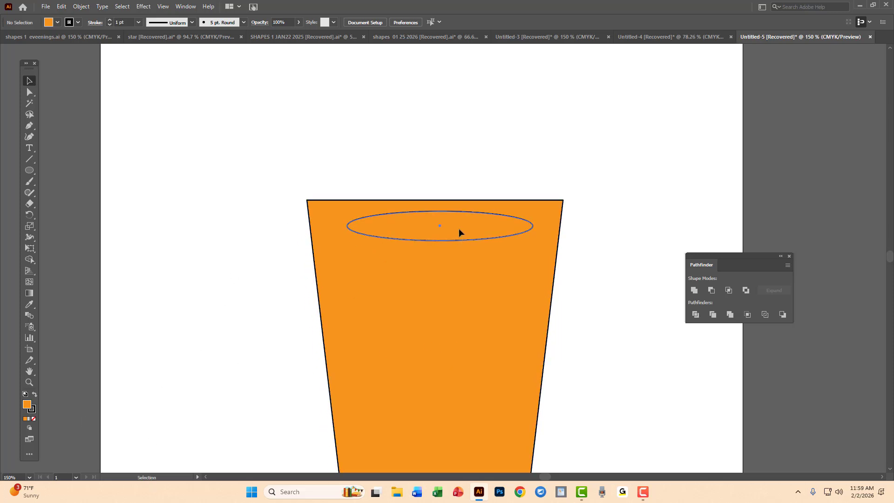
drag(460, 229, 421, 205)
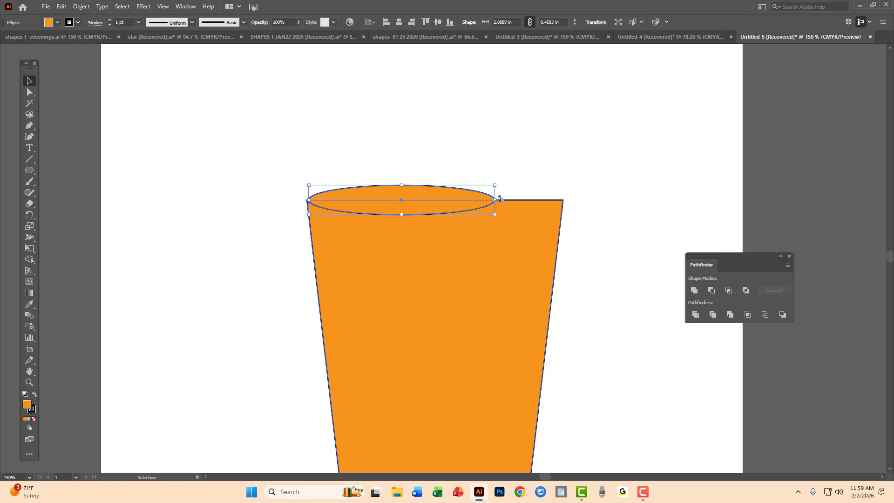
drag(495, 200, 564, 203)
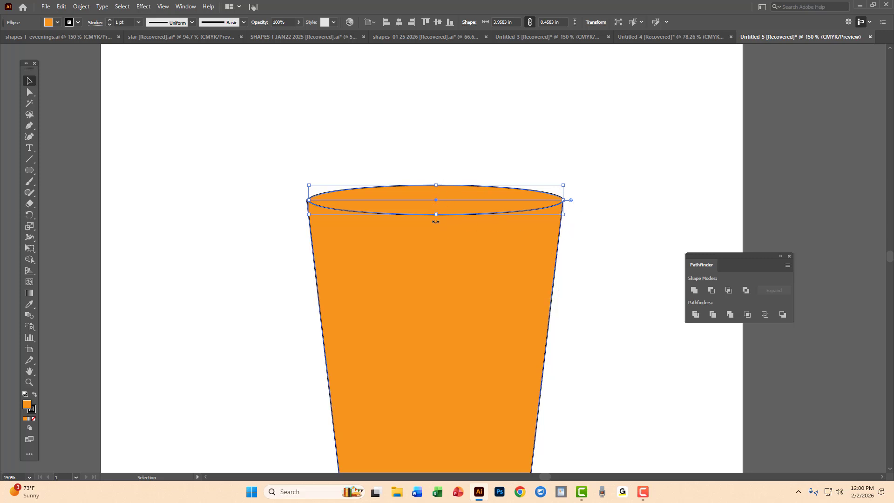
Increase the rim ellipse's height to about 0.72 in and nudge it up to centre it on the cup's upper edge.
drag(436, 218, 437, 230)
key(ctrl+z)
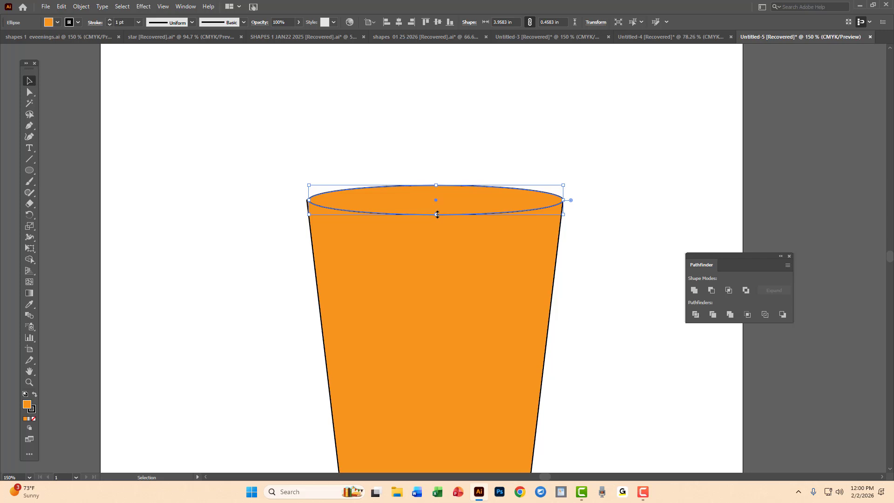
drag(436, 215, 438, 232)
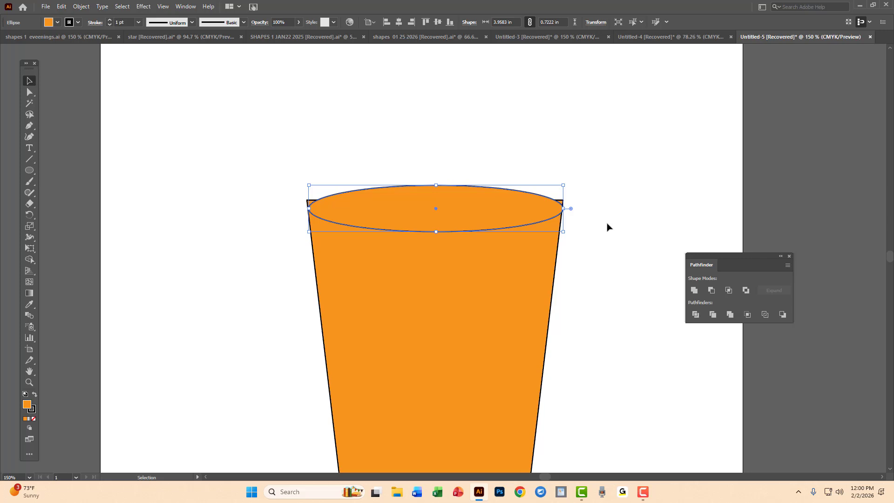
key(Up)
key(Up)
key(Up)
key(Up)
key(Up)
key(Up)
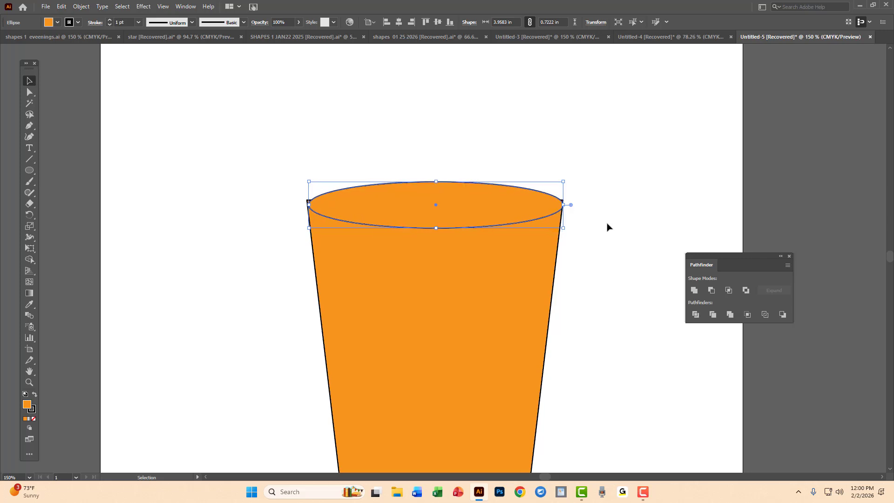
key(Up)
key(Up)
key(Up)
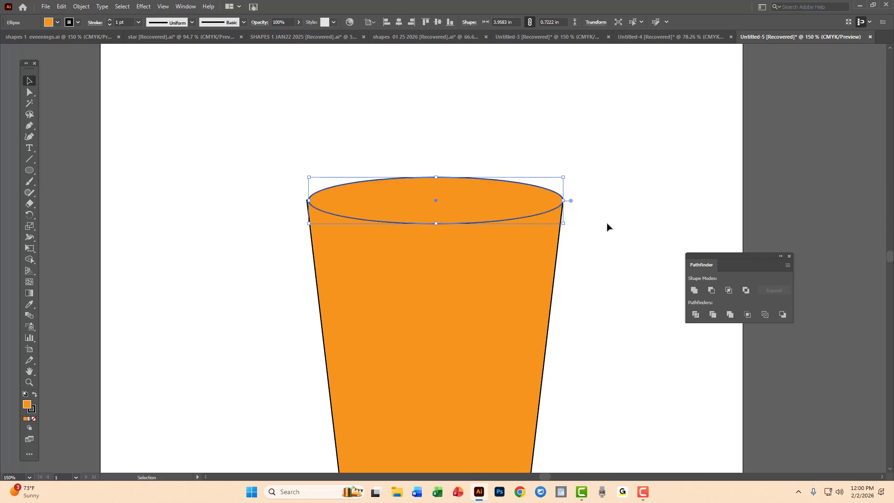
click(618, 190)
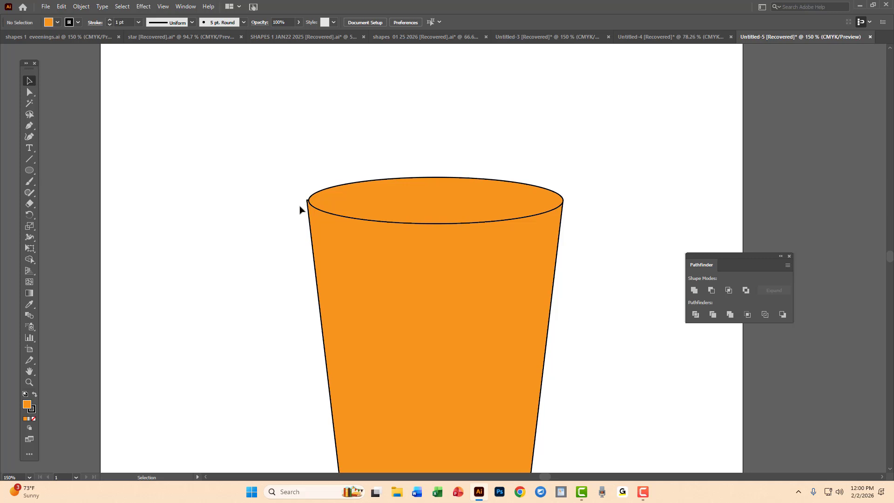
Widen the rim ellipse slightly to the left to meet the cup's upper-left corner, and deselect it.
click(441, 200)
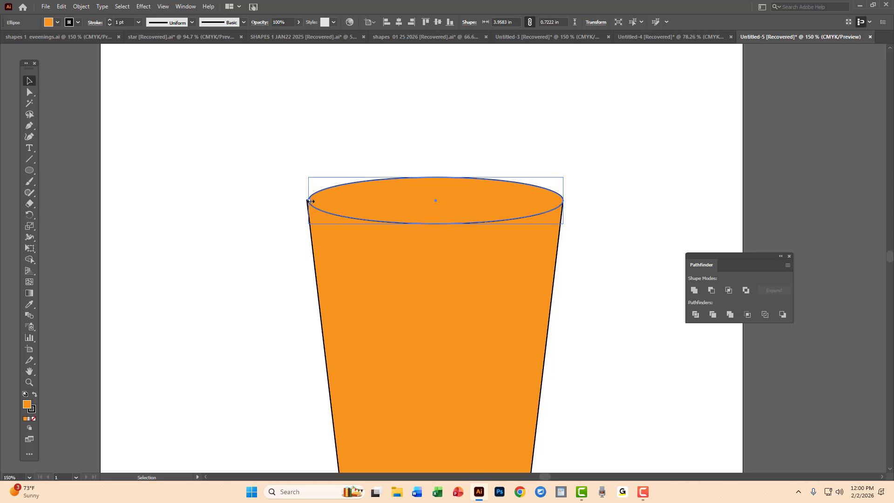
drag(311, 201, 307, 214)
click(614, 195)
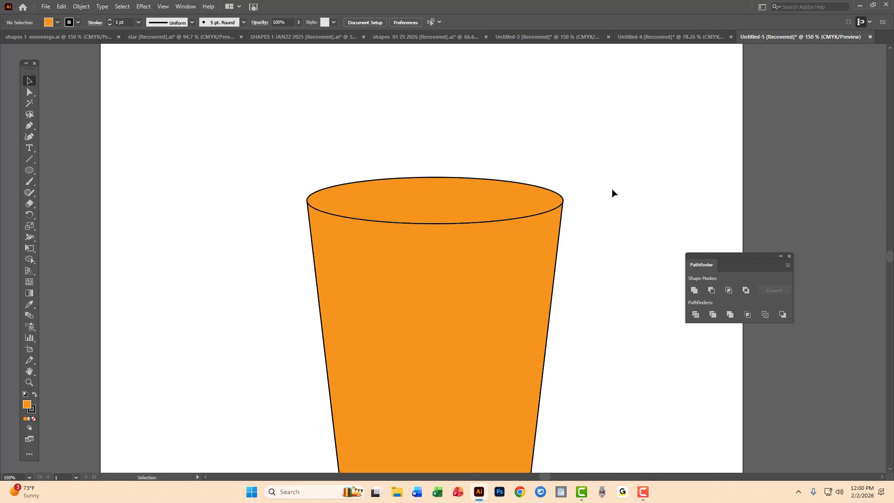
click(425, 199)
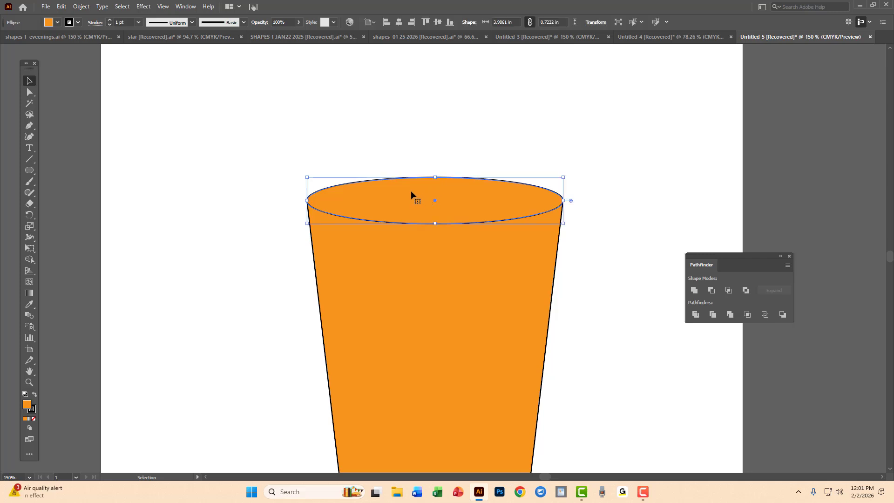
click(661, 148)
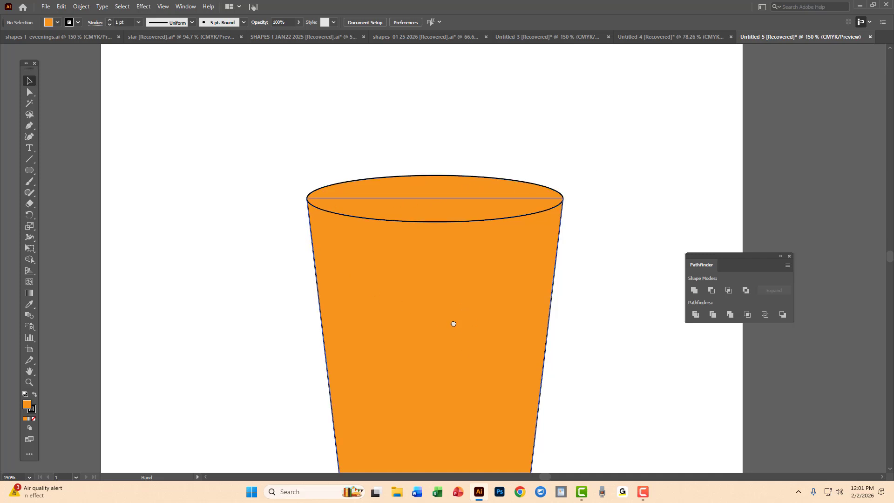
drag(453, 324, 445, 363)
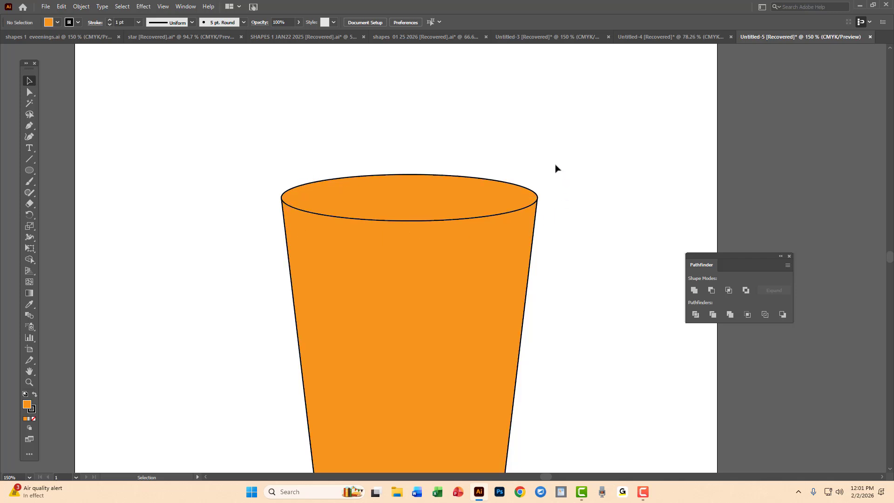
Offset the rim ellipse's path inward by -10 pt with miter joins, keeping the dialog clear of the cup, and deselect the new path.
click(448, 200)
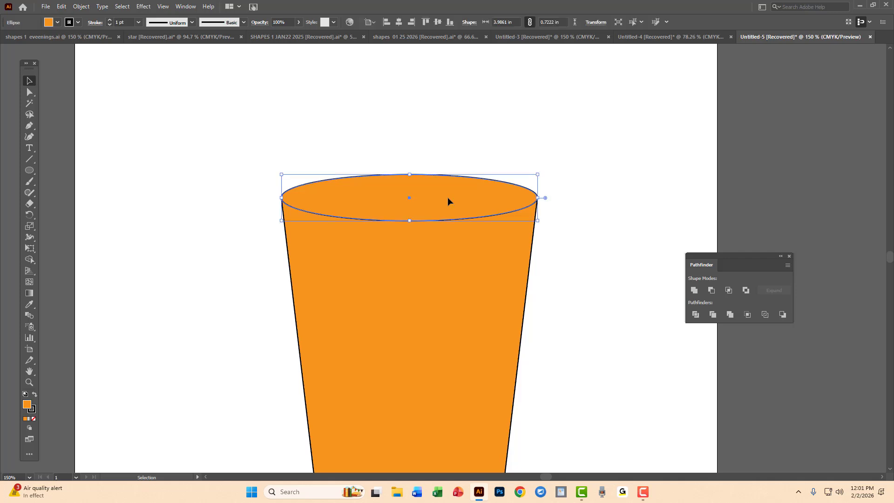
click(81, 8)
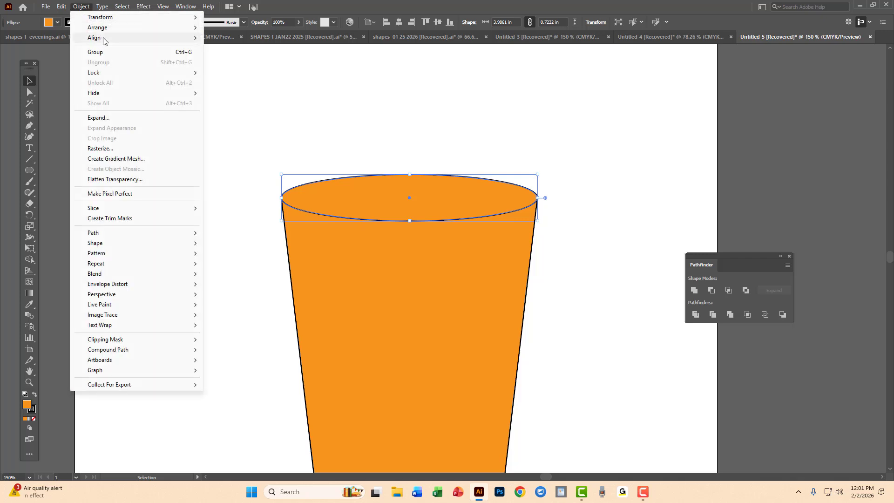
mouse_move(93, 38)
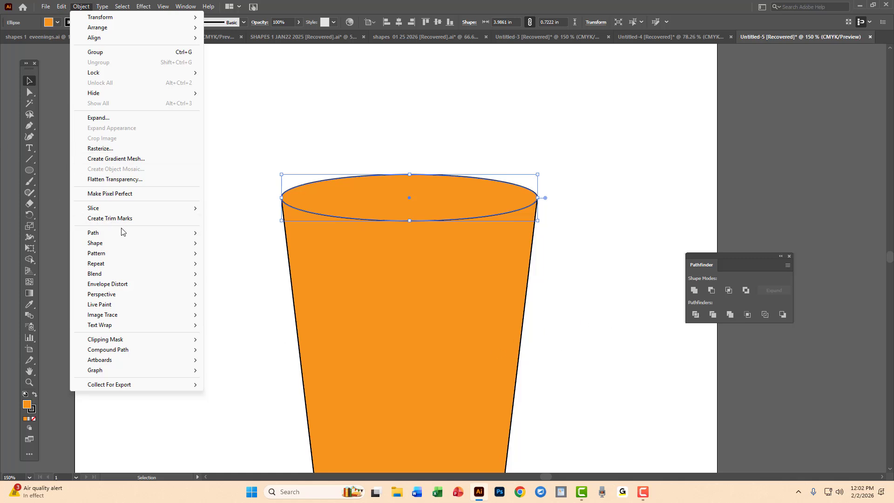
mouse_move(115, 237)
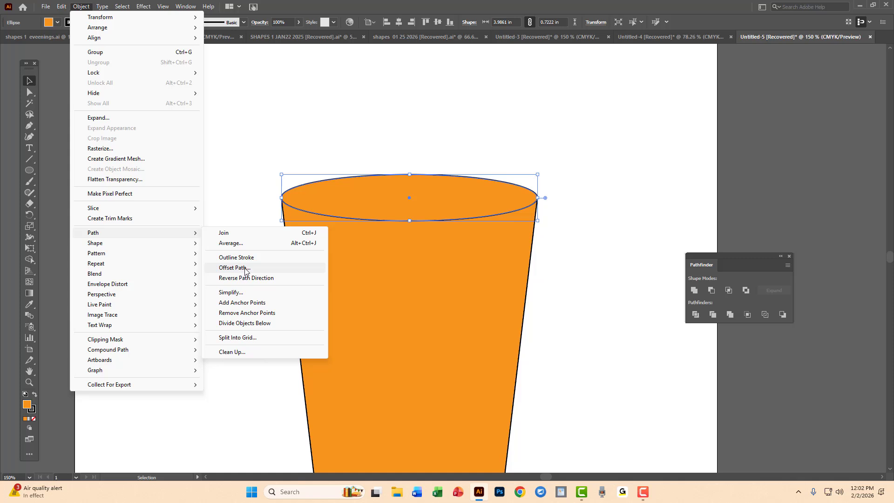
click(234, 267)
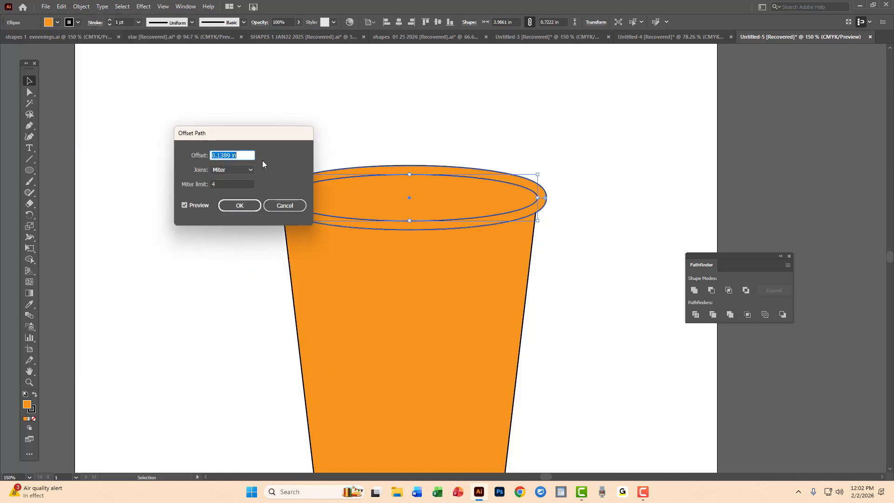
drag(261, 135, 177, 136)
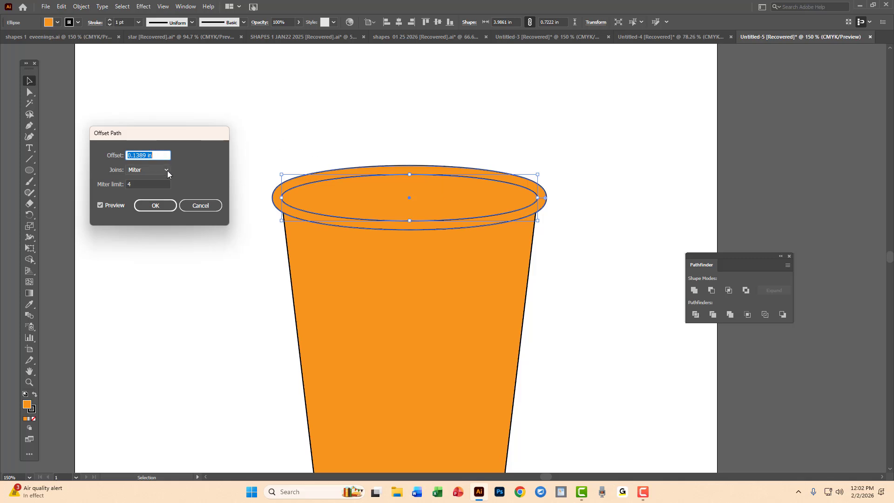
drag(178, 135, 185, 180)
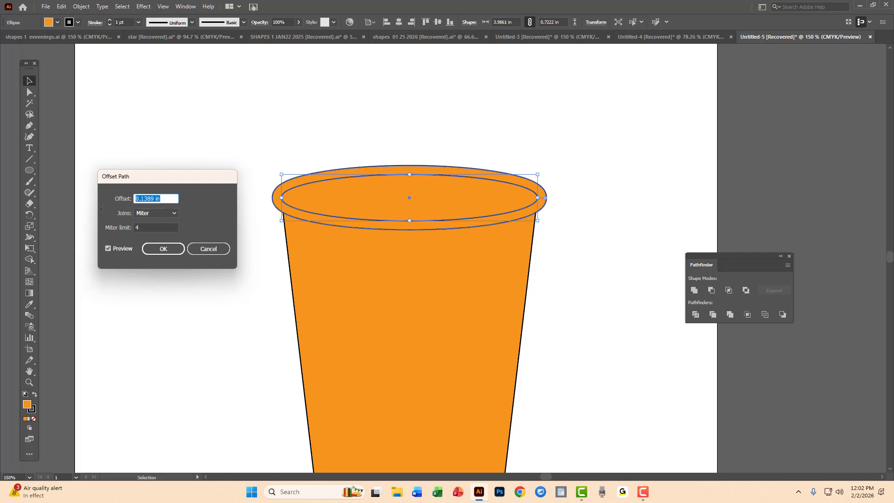
drag(200, 173, 244, 166)
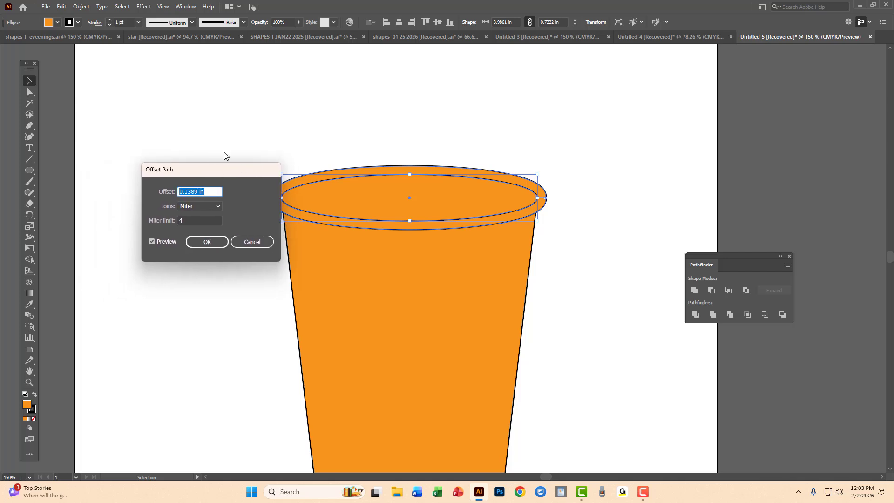
text(-)
text(10pt)
click(150, 242)
click(150, 242)
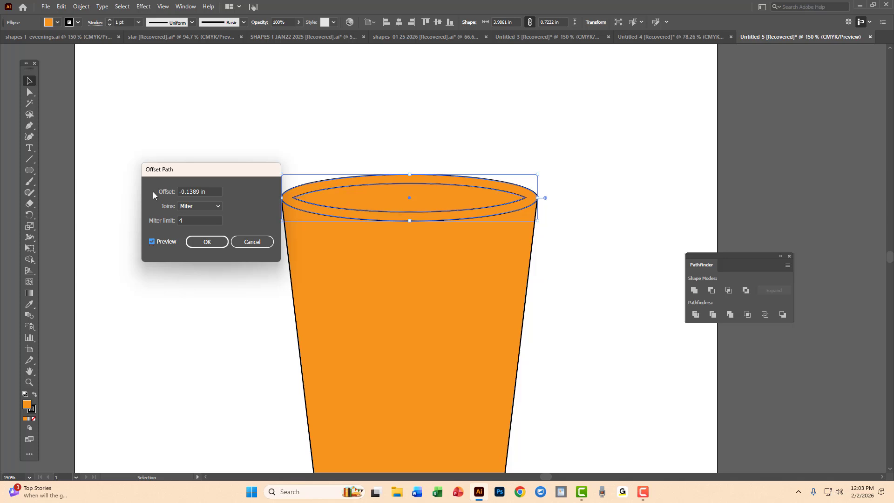
drag(238, 176, 195, 182)
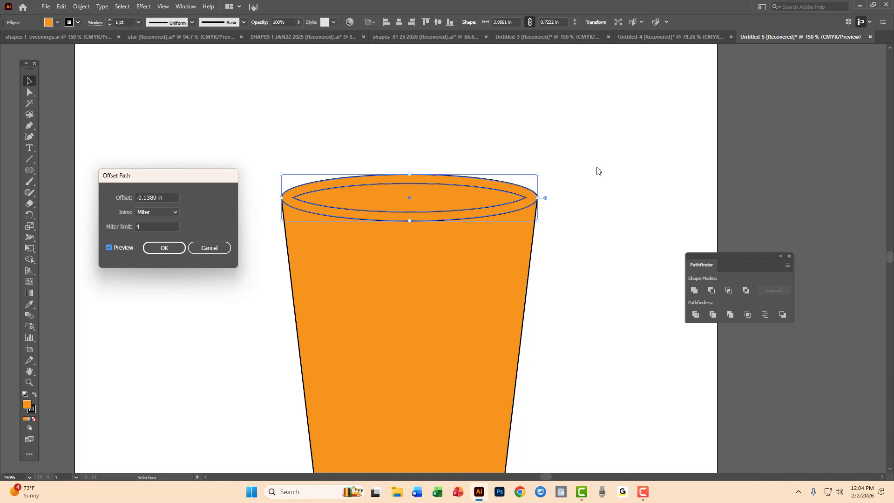
click(167, 247)
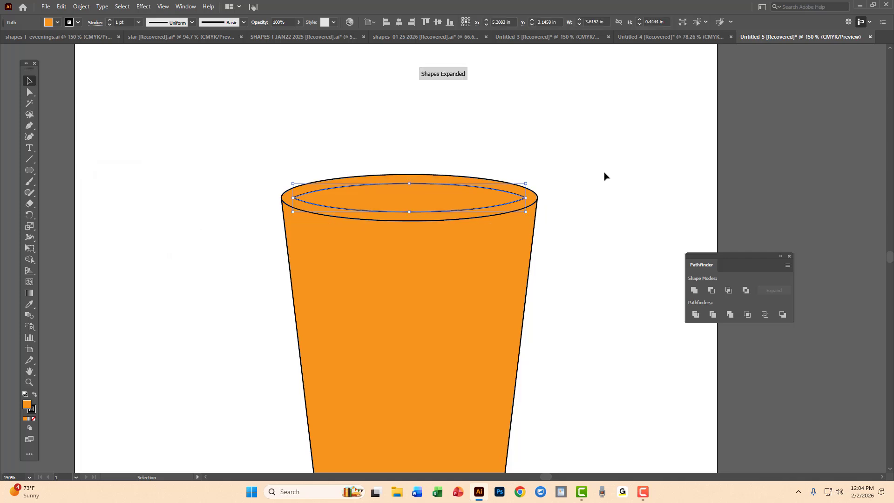
click(593, 148)
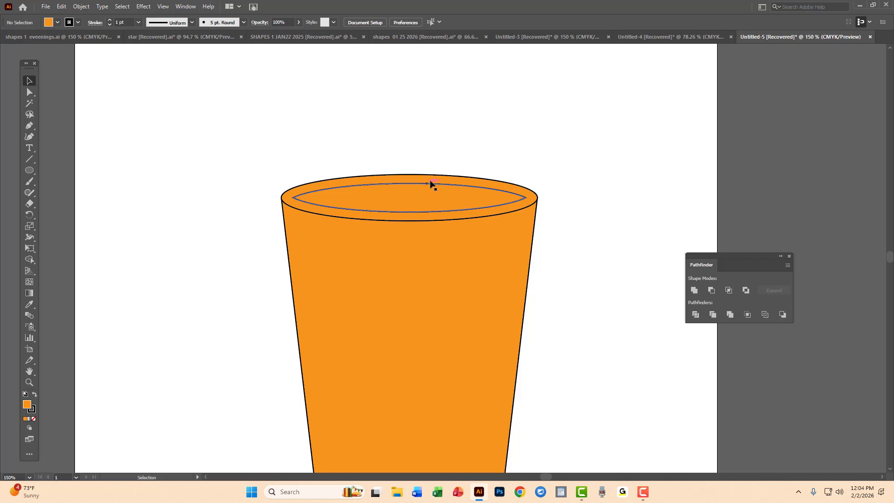
Fill the inner offset shape of the rim with a medium brown swatch and deselect it.
click(452, 187)
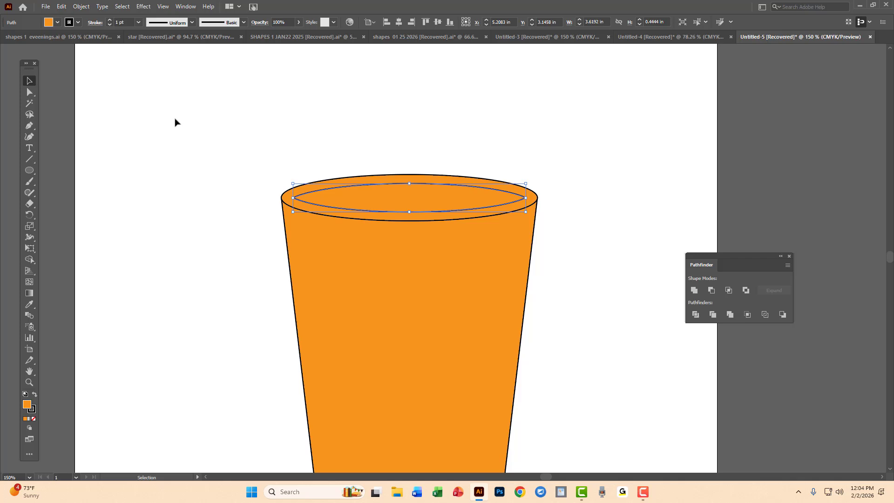
click(58, 23)
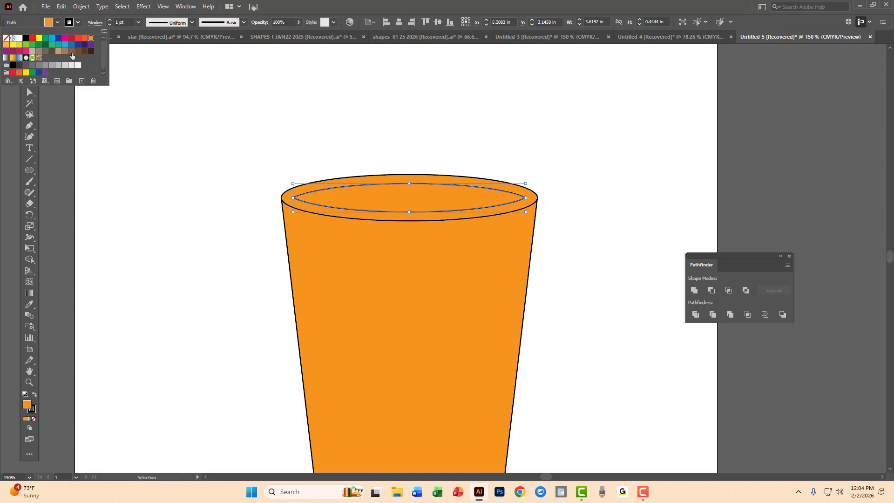
click(74, 49)
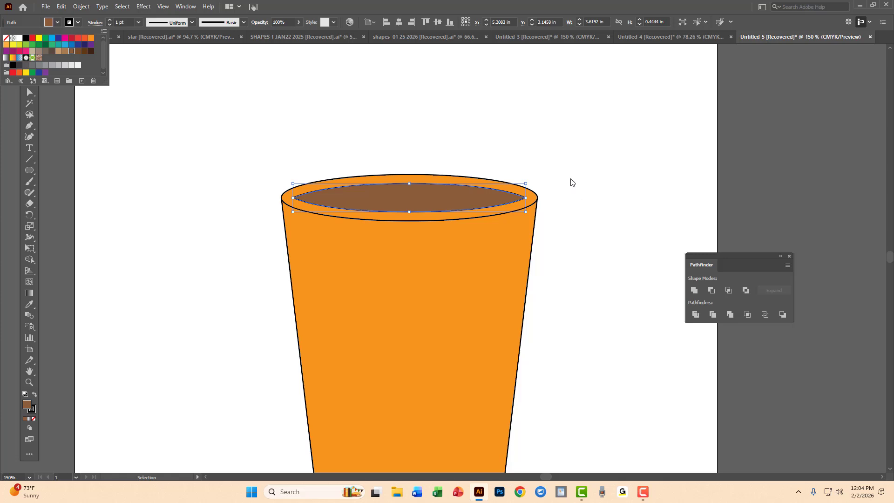
click(607, 161)
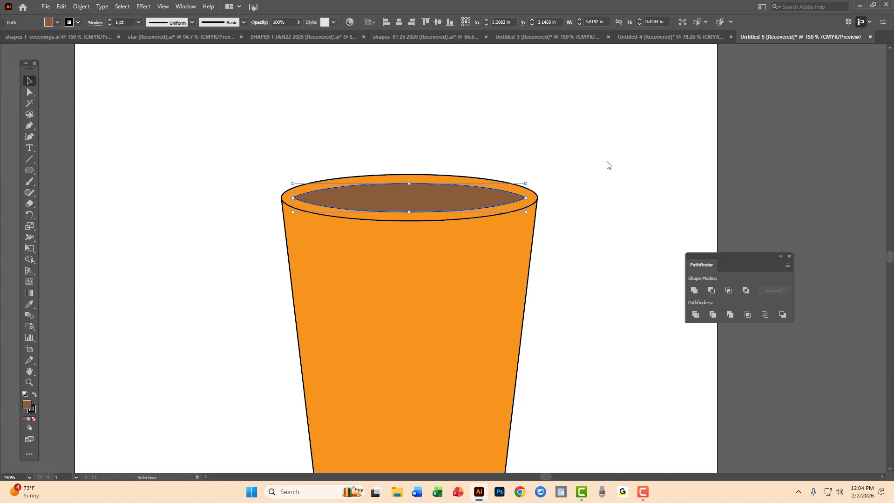
click(557, 186)
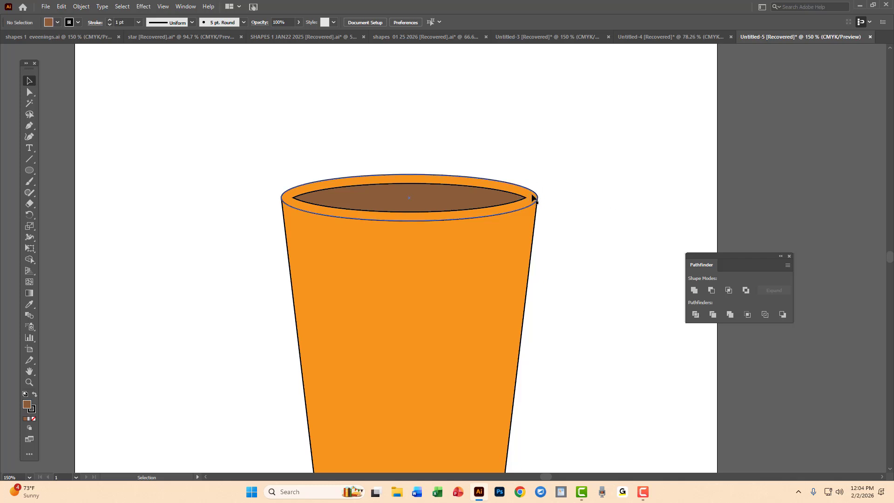
Change the rim ellipse's fill to the light tan-orange #EDB374 and deselect it.
click(533, 198)
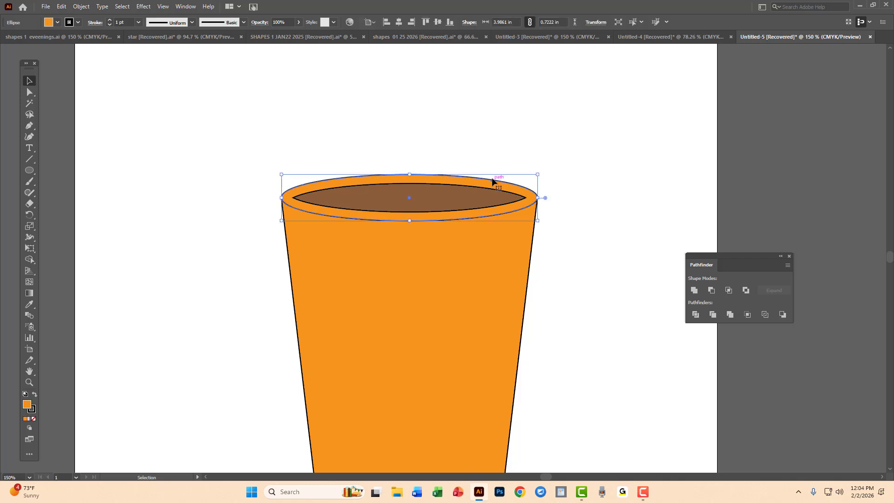
double_click(26, 405)
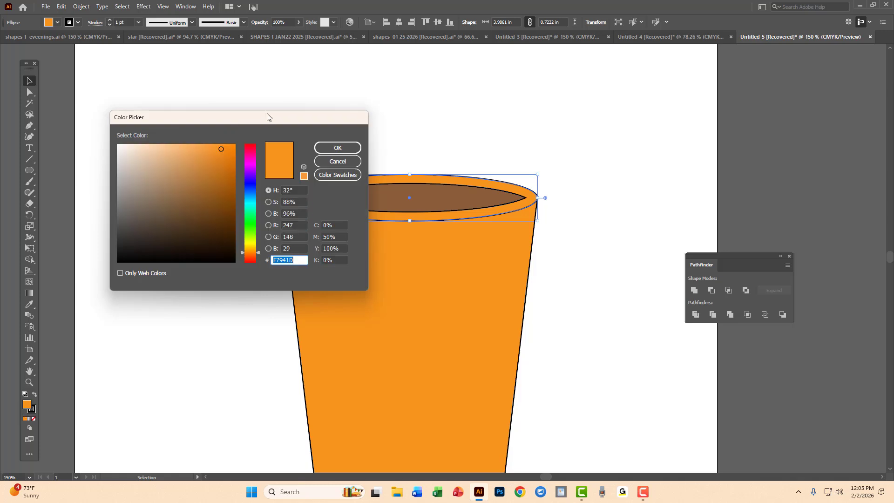
drag(266, 116, 260, 203)
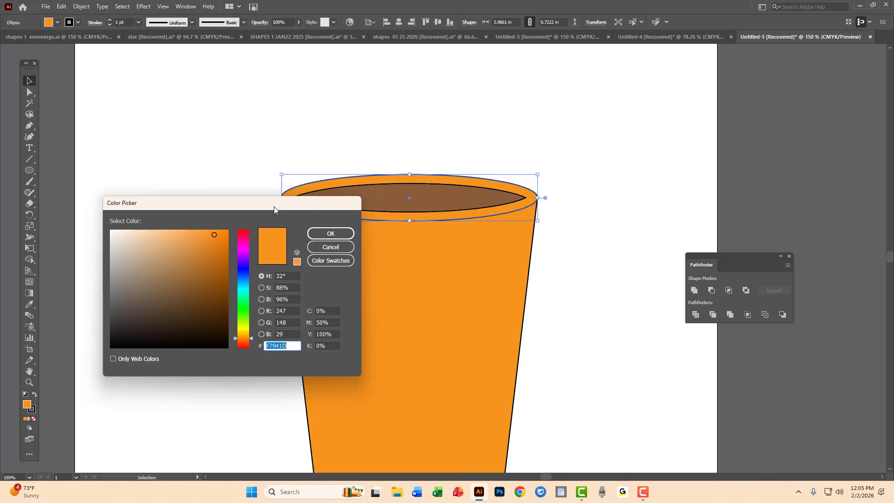
click(187, 231)
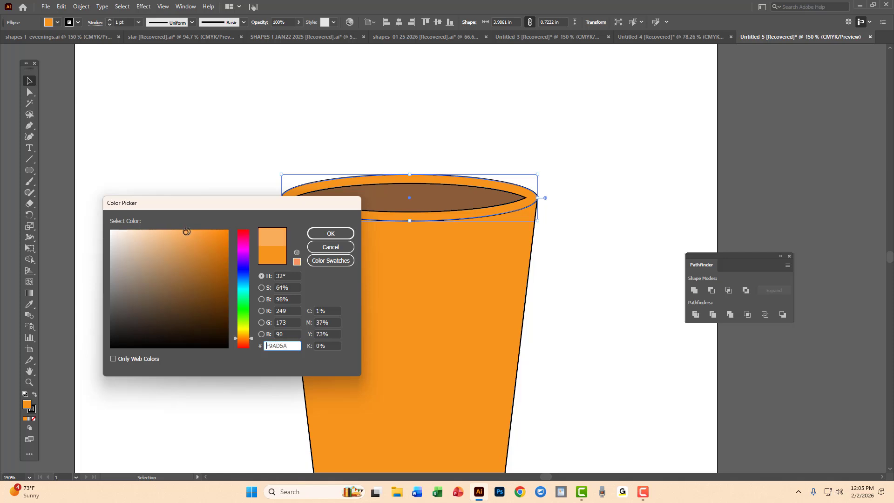
click(180, 235)
click(171, 237)
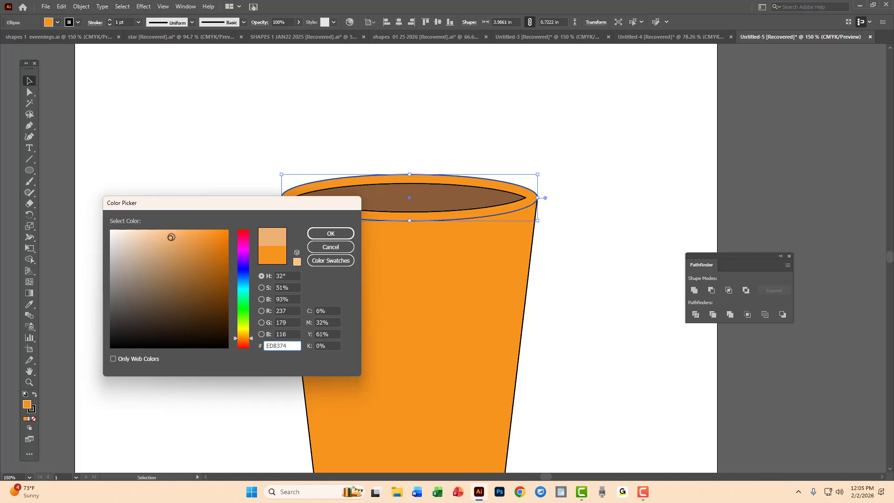
click(341, 237)
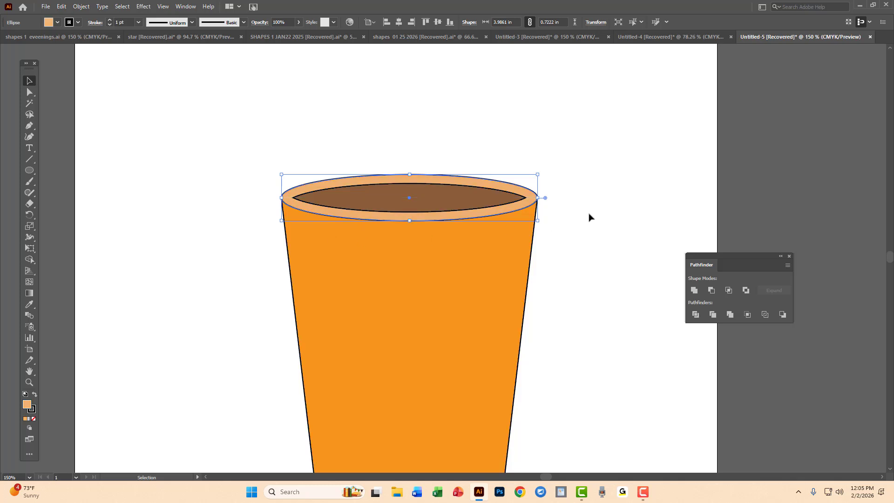
click(605, 211)
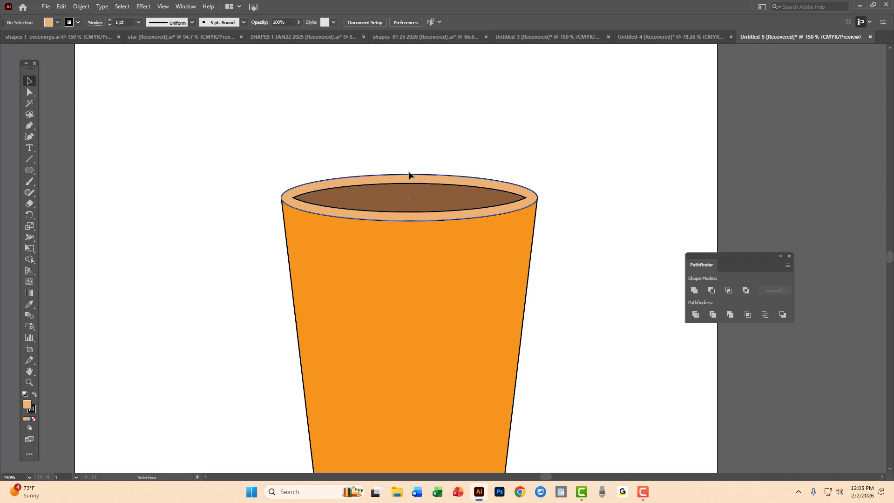
Move the brown inner shape and the rim ellipse off the cup one at a time, undoing each move.
drag(378, 186, 335, 130)
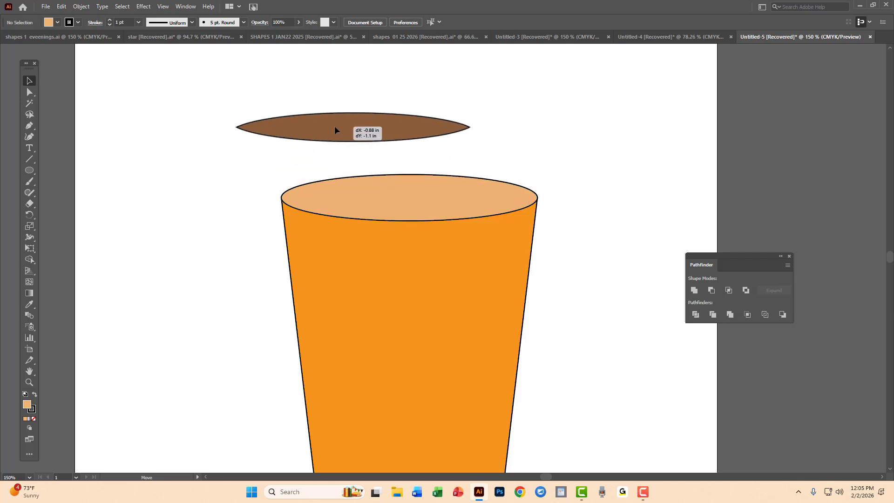
key(a)
key(ctrl+z)
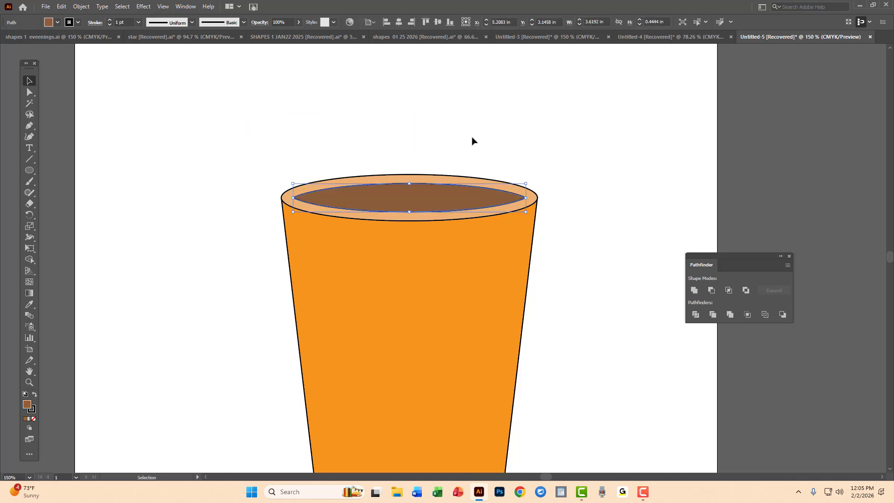
key(v)
click(568, 146)
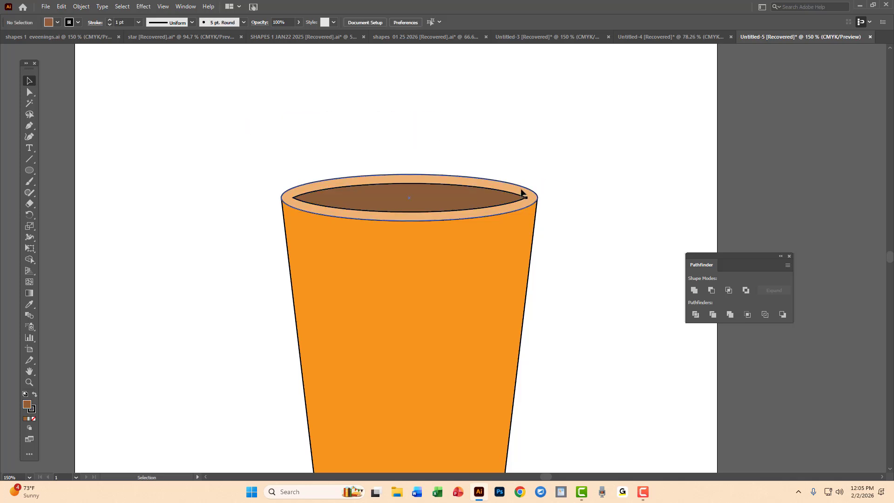
drag(522, 189, 523, 129)
key(ctrl+z)
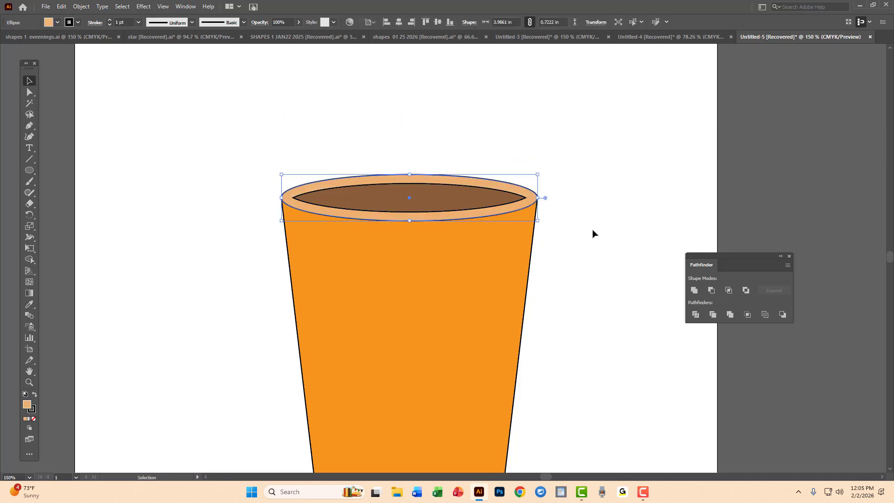
Pull the cup body, brown inner shape and rim ellipse apart, undo all three moves and deselect everything.
drag(594, 234, 533, 175)
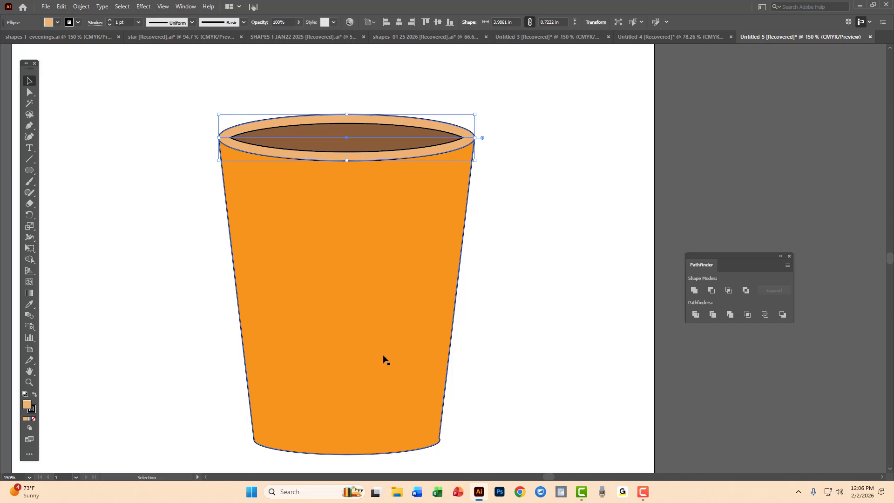
click(543, 242)
drag(367, 267, 530, 303)
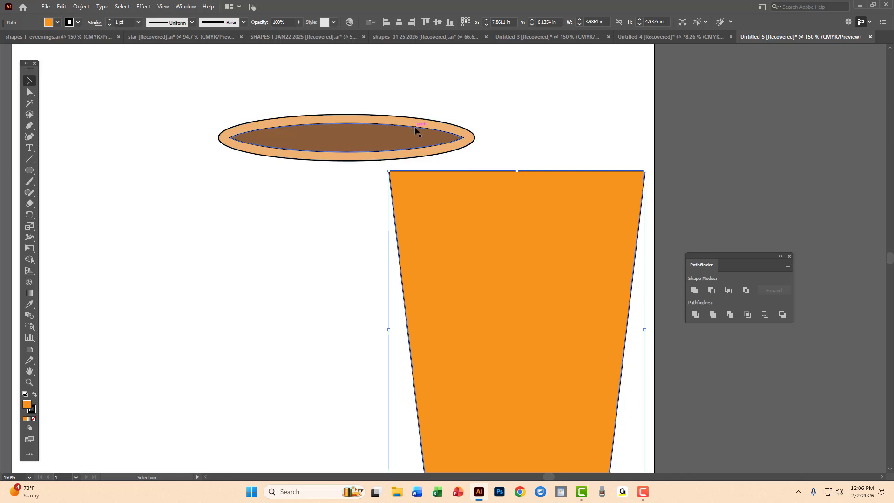
drag(395, 140, 223, 262)
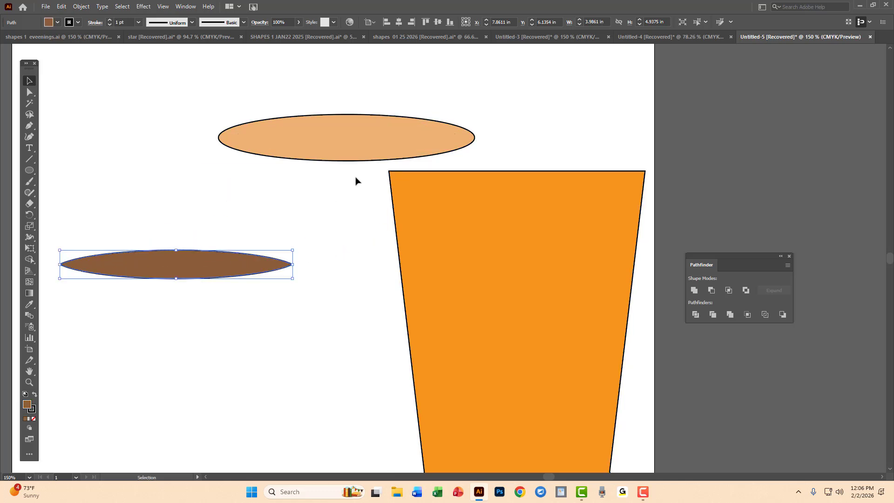
drag(375, 144, 297, 128)
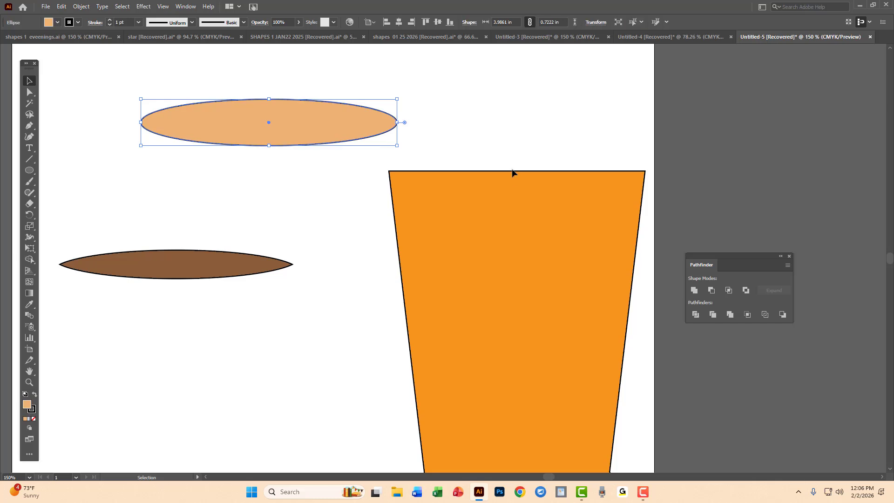
key(a)
key(ctrl+z)
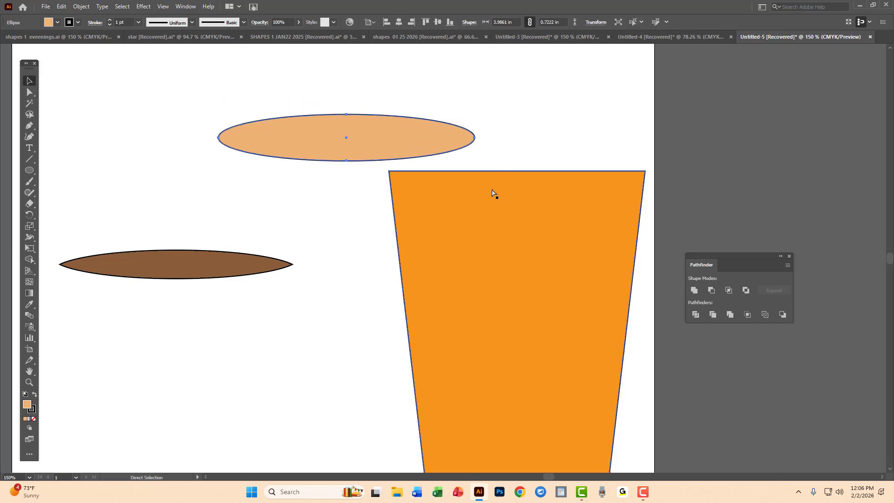
key(ctrl+z)
key(ctrl+z)
key(v)
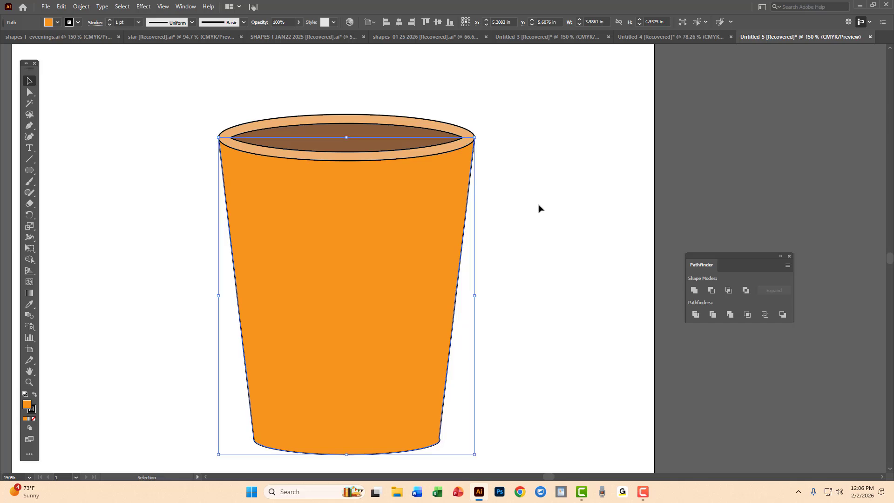
click(521, 222)
Select the cup body, rim ellipse and brown inner shape together at 100% zoom.
key(z)
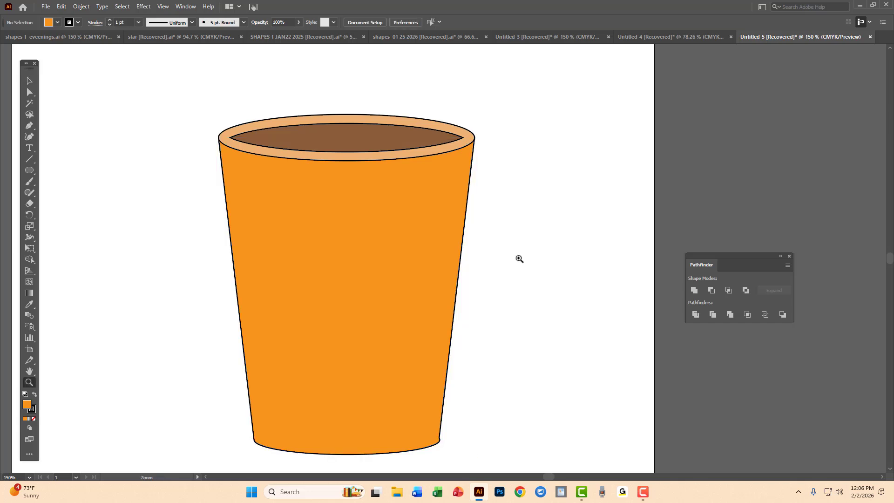
alt+click(521, 259)
drag(435, 267, 567, 276)
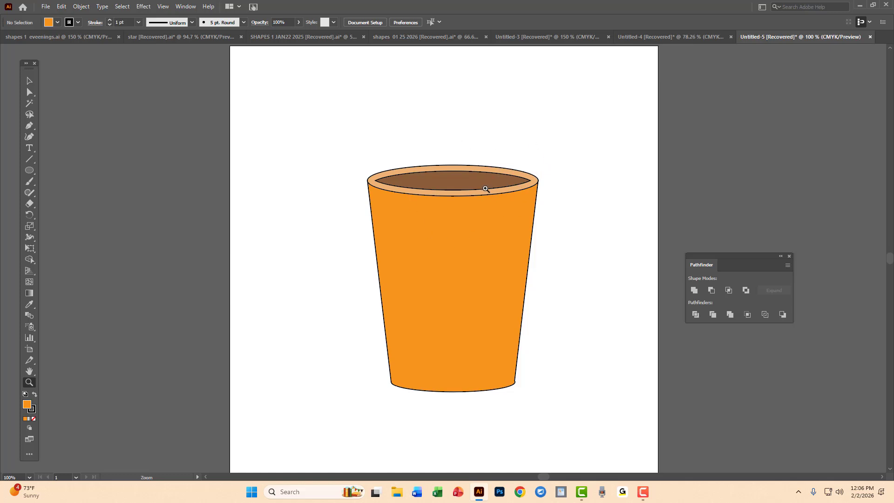
key(ctrl)
key(v)
drag(352, 138, 537, 422)
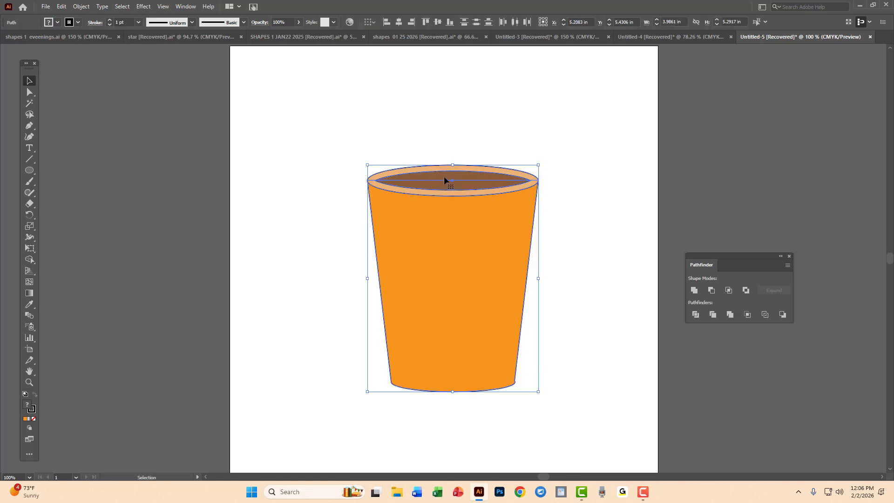